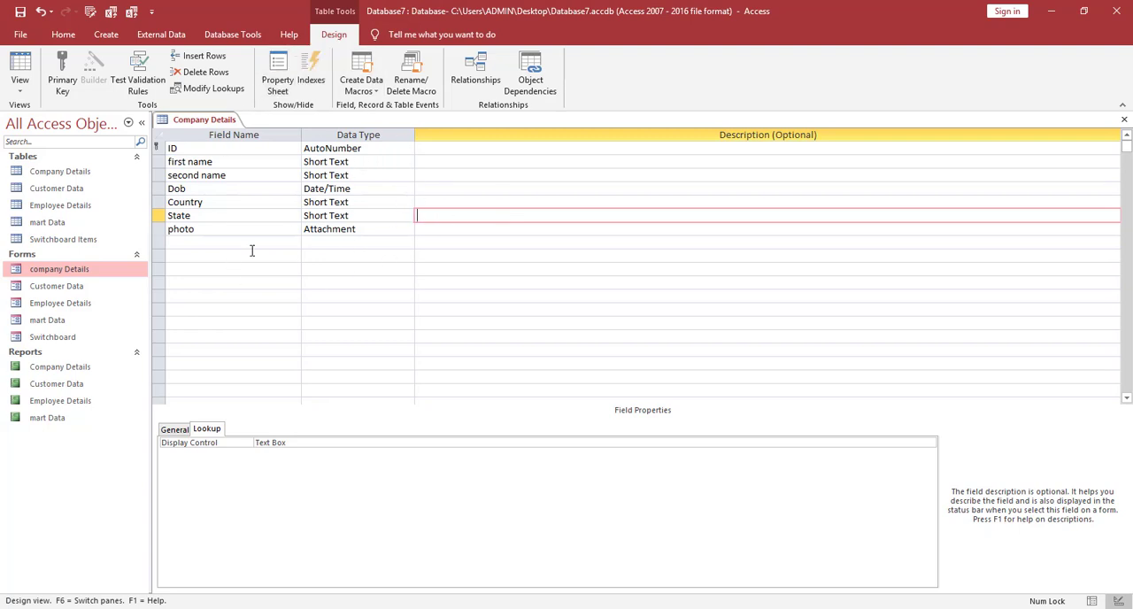
{"action": "left_click", "coordinate": [186, 254]}
{"action": "left_click", "coordinate": [362, 265]}
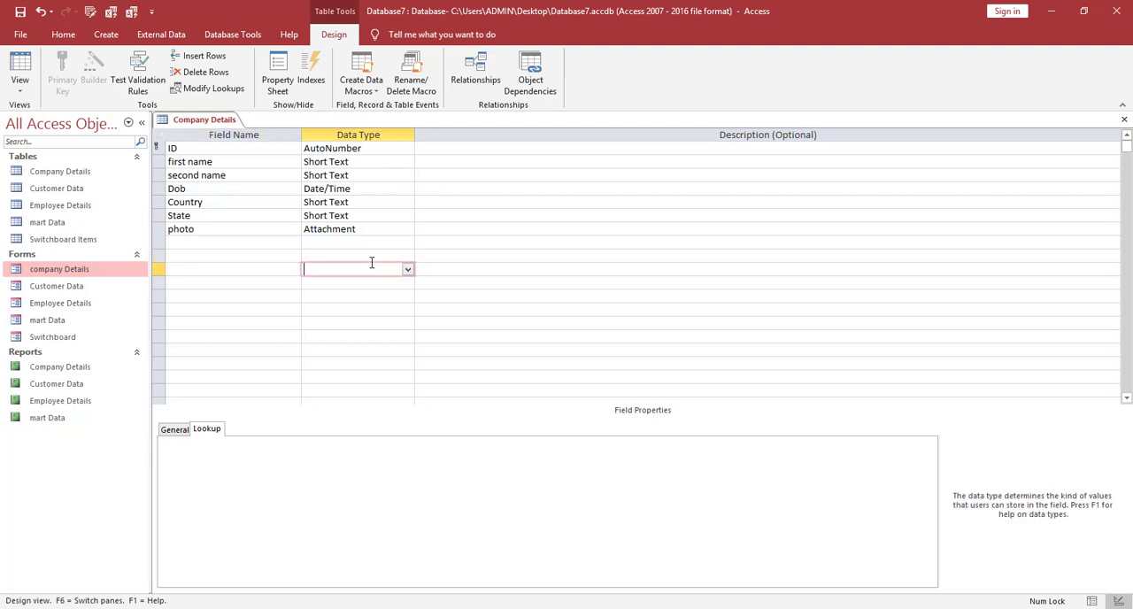
{"action": "left_click", "coordinate": [407, 255]}
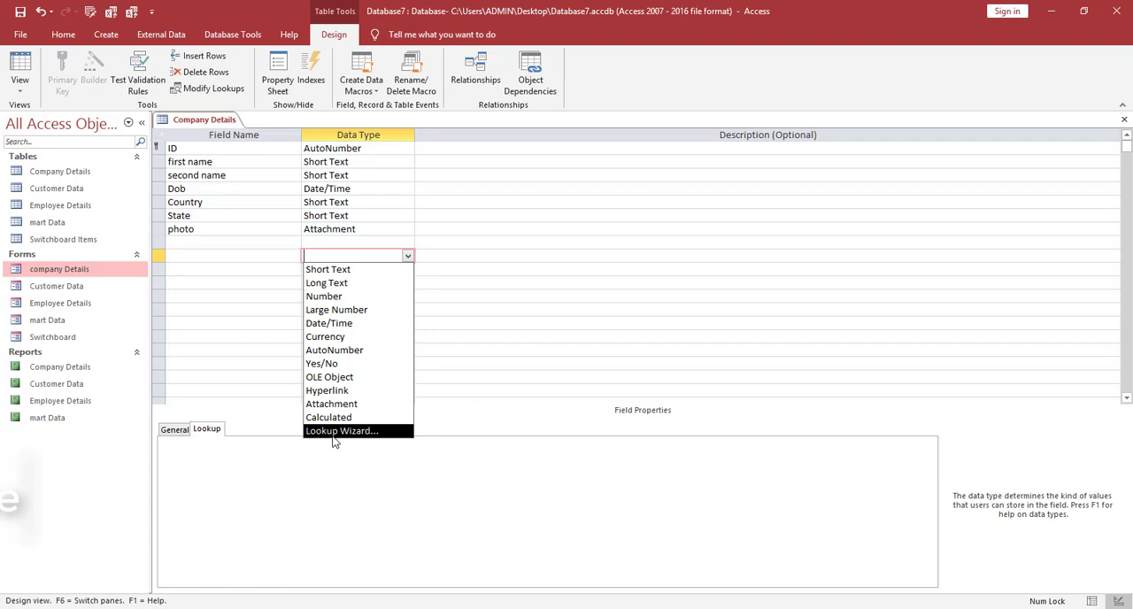
{"action": "left_click", "coordinate": [247, 363]}
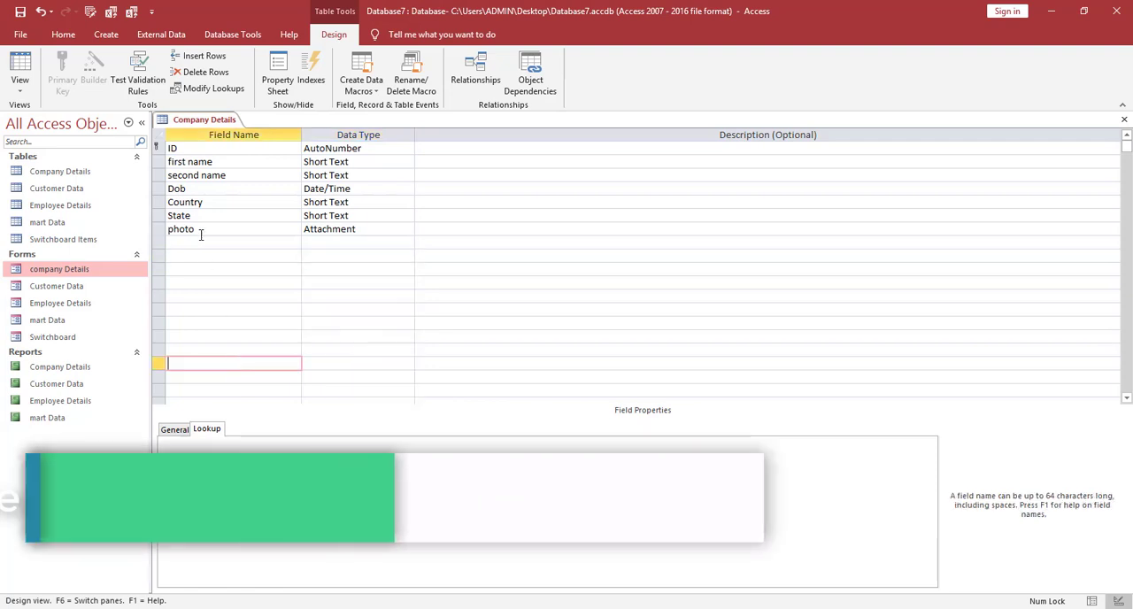
Save the table design, switch to Datasheet view and enter "chennai" as the State of record 6.
{"action": "left_click", "coordinate": [20, 71]}
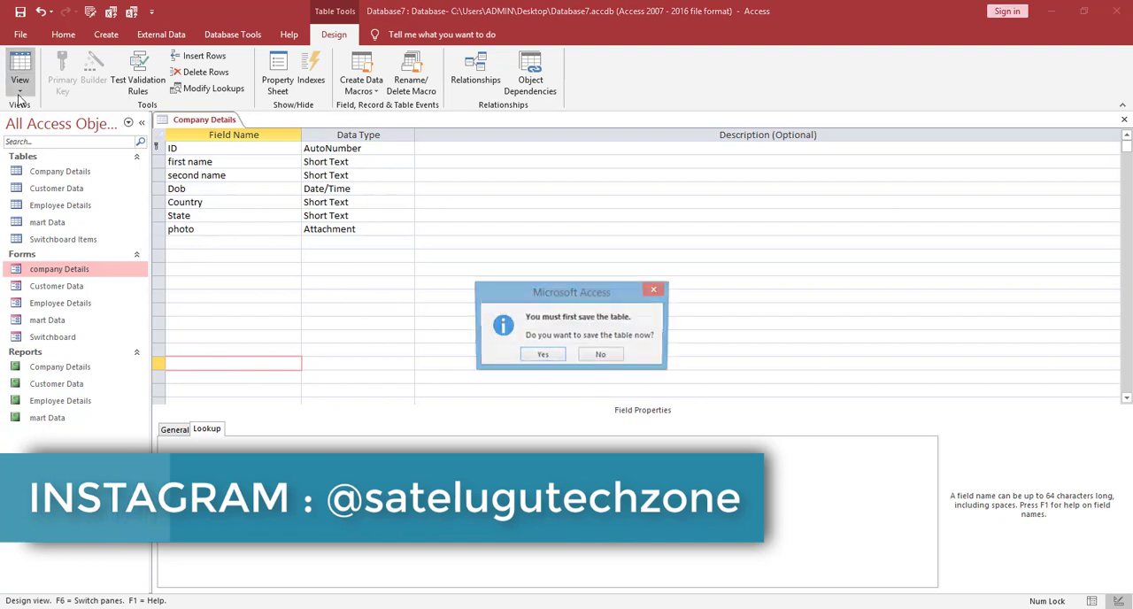
{"action": "left_click", "coordinate": [542, 355]}
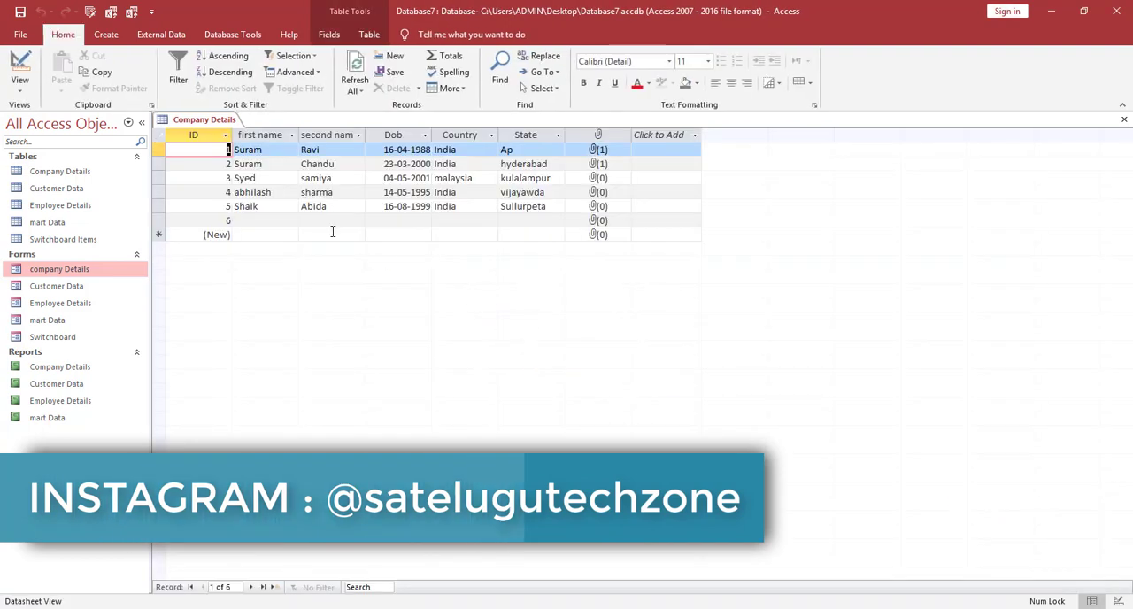
{"action": "left_click", "coordinate": [543, 150]}
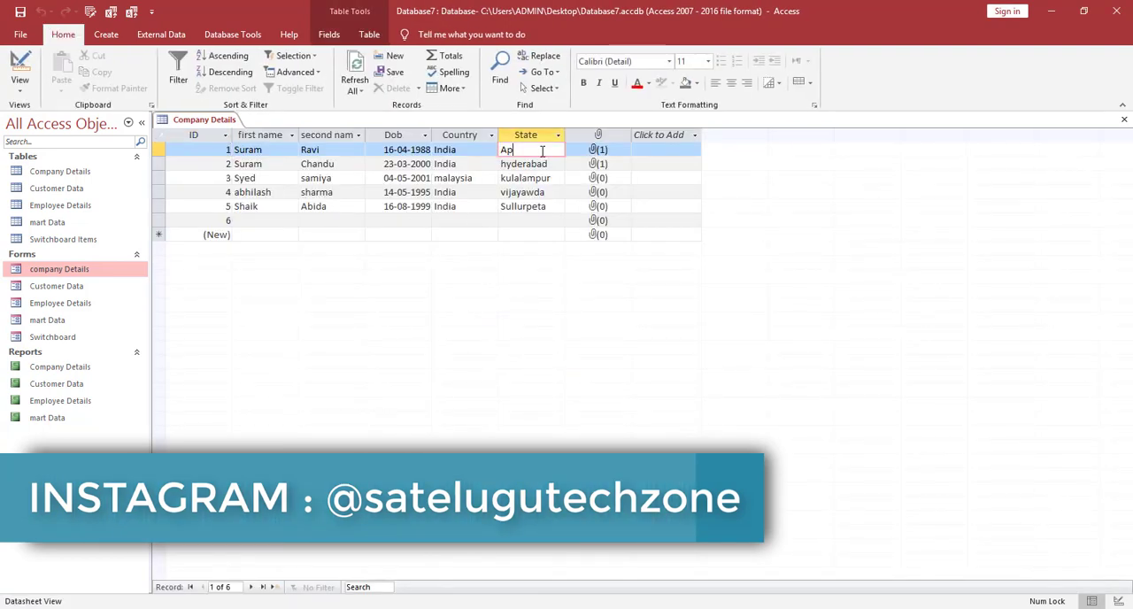
{"action": "left_click", "coordinate": [527, 233]}
{"action": "left_click", "coordinate": [528, 219]}
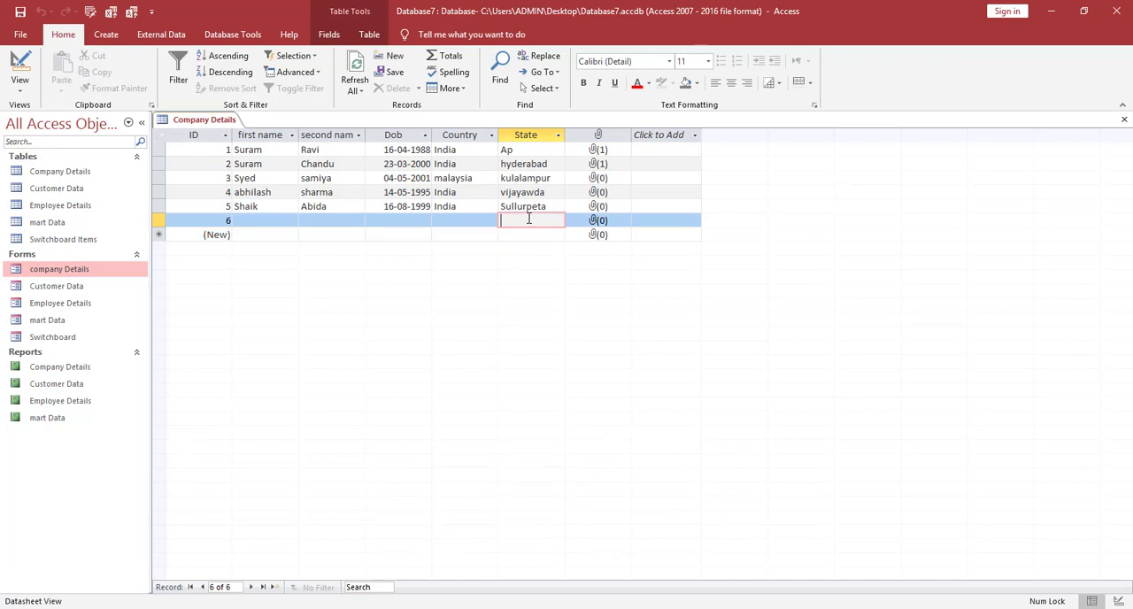
{"action": "type", "text": "chennai"}
{"action": "left_click", "coordinate": [531, 239]}
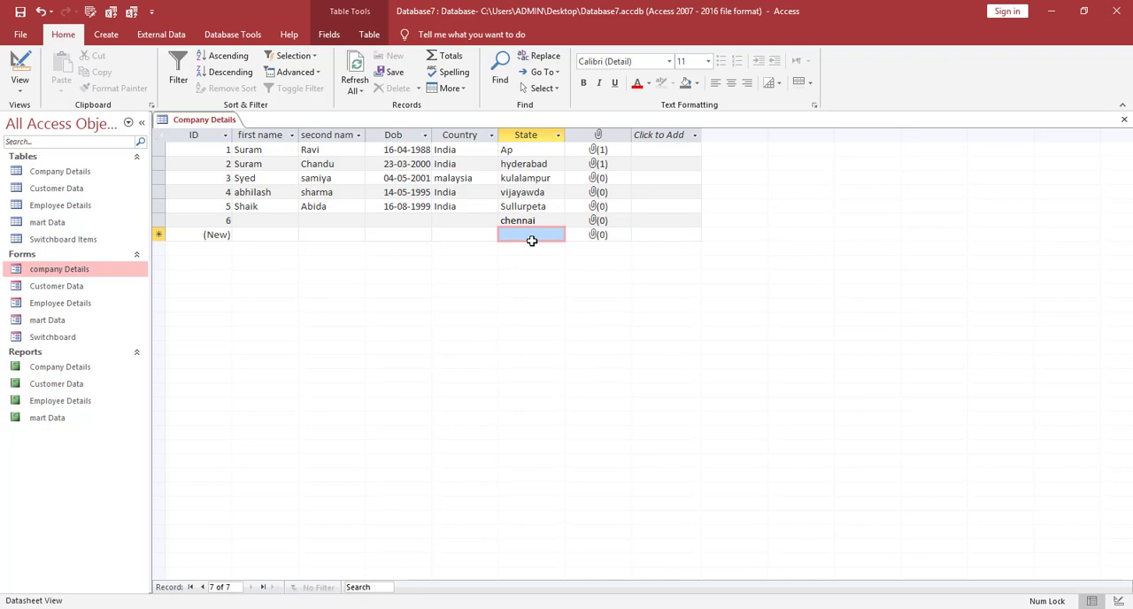
{"action": "left_click", "coordinate": [546, 221]}
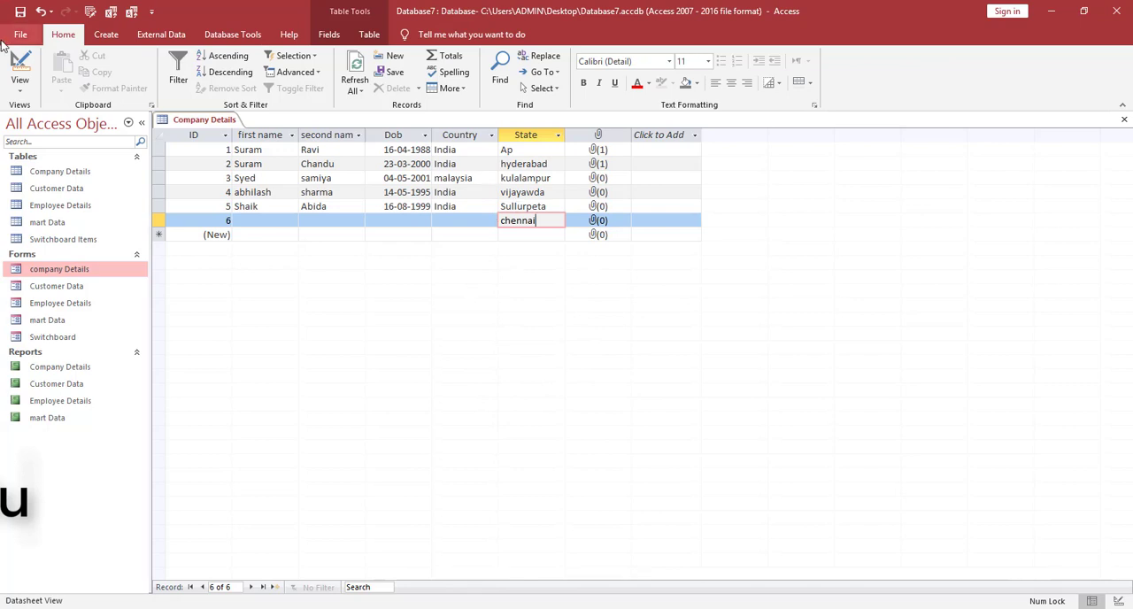
Return to Design view and start the Lookup Wizard for the State field, choosing to type in the values.
{"action": "left_click", "coordinate": [19, 81]}
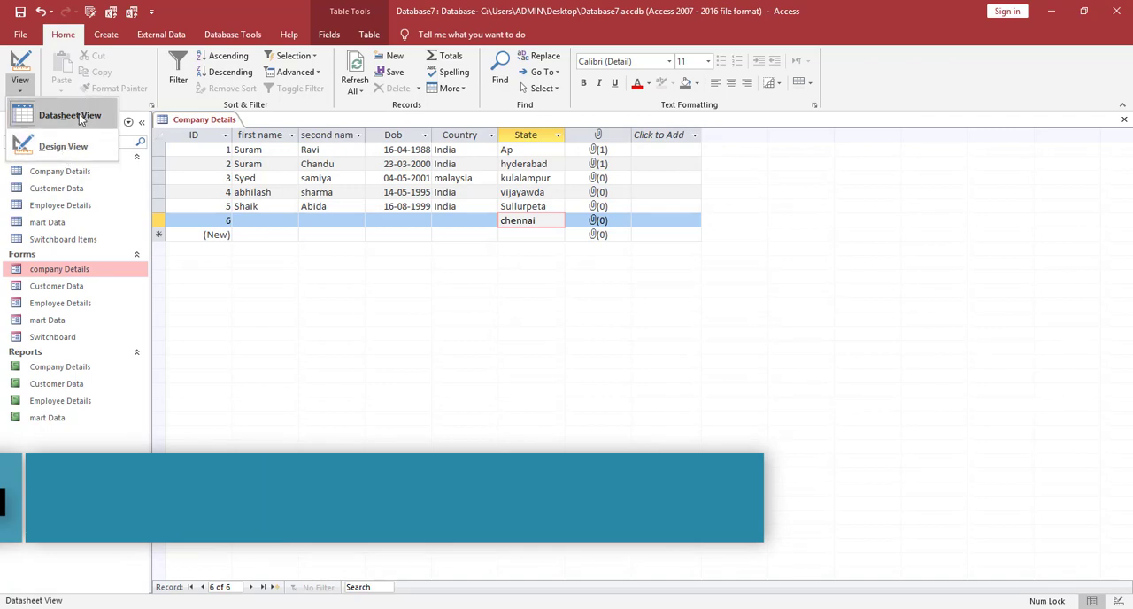
{"action": "left_click", "coordinate": [74, 151]}
{"action": "left_click", "coordinate": [194, 243]}
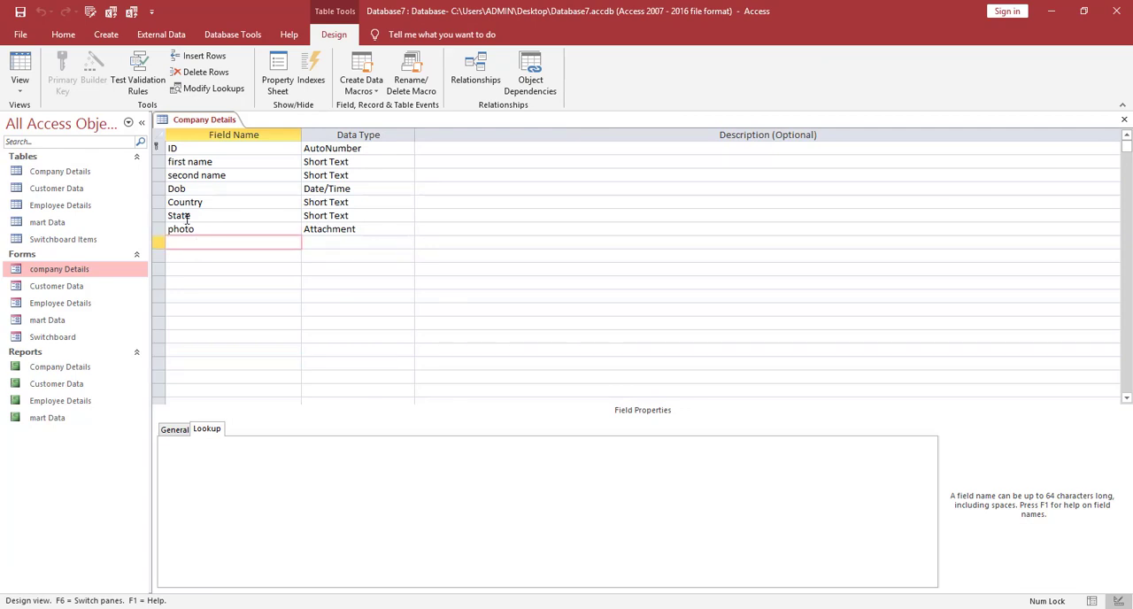
{"action": "left_click", "coordinate": [273, 212]}
{"action": "left_click", "coordinate": [395, 217]}
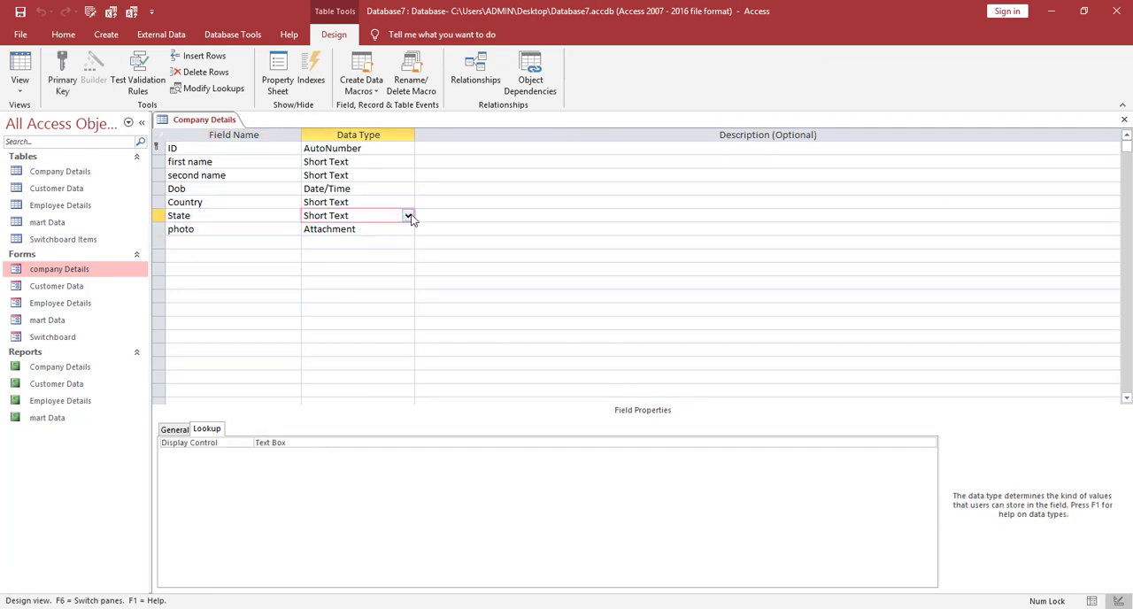
{"action": "left_click", "coordinate": [408, 216]}
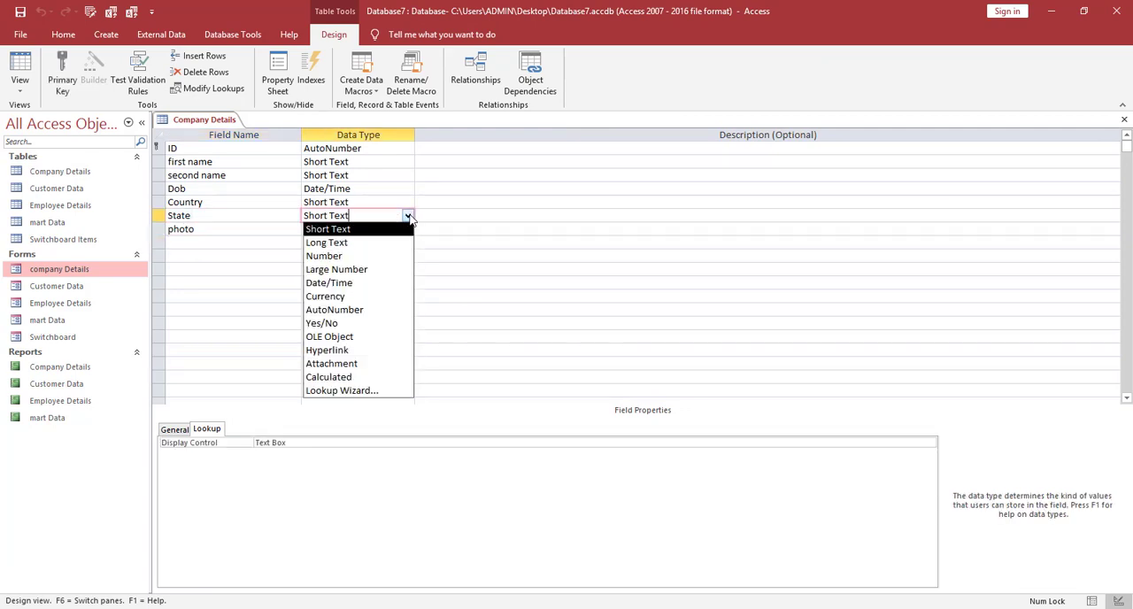
{"action": "left_click", "coordinate": [350, 390]}
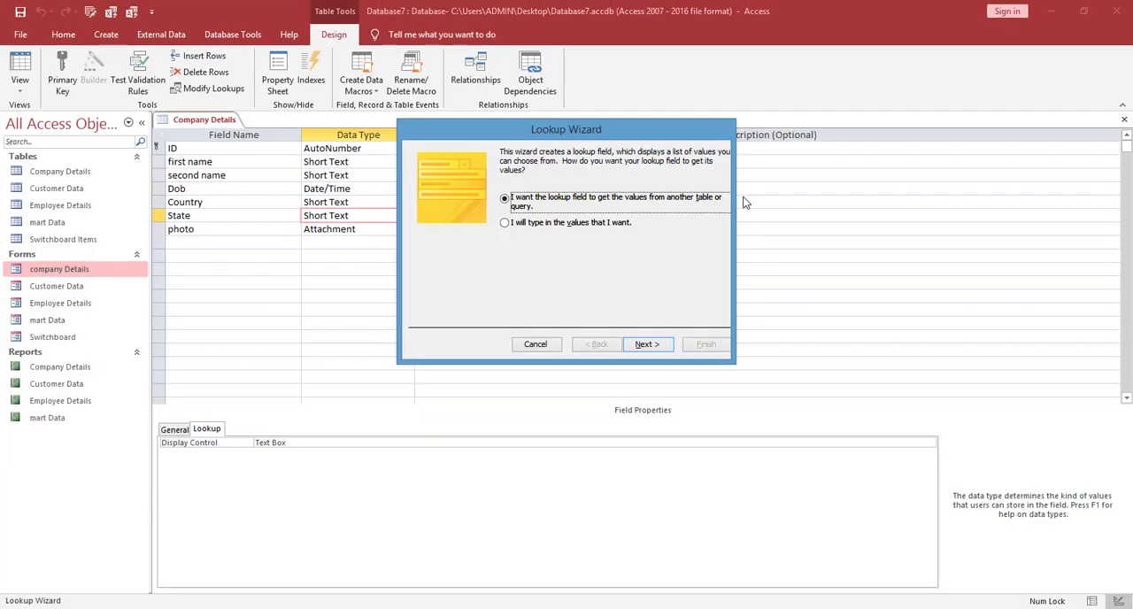
{"action": "left_click", "coordinate": [505, 223]}
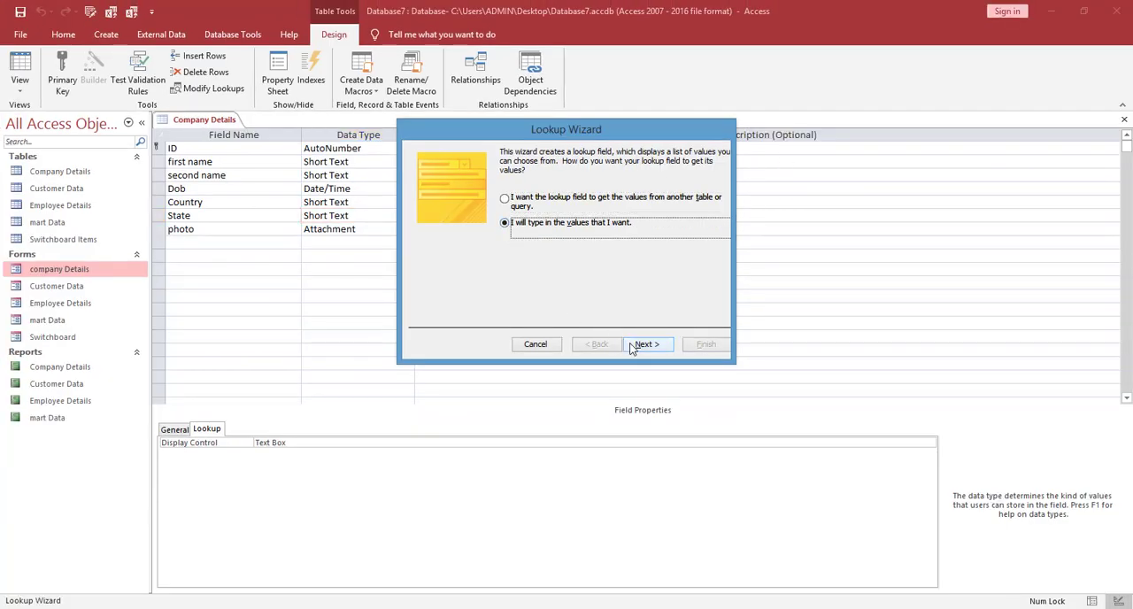
{"action": "left_click", "coordinate": [643, 344]}
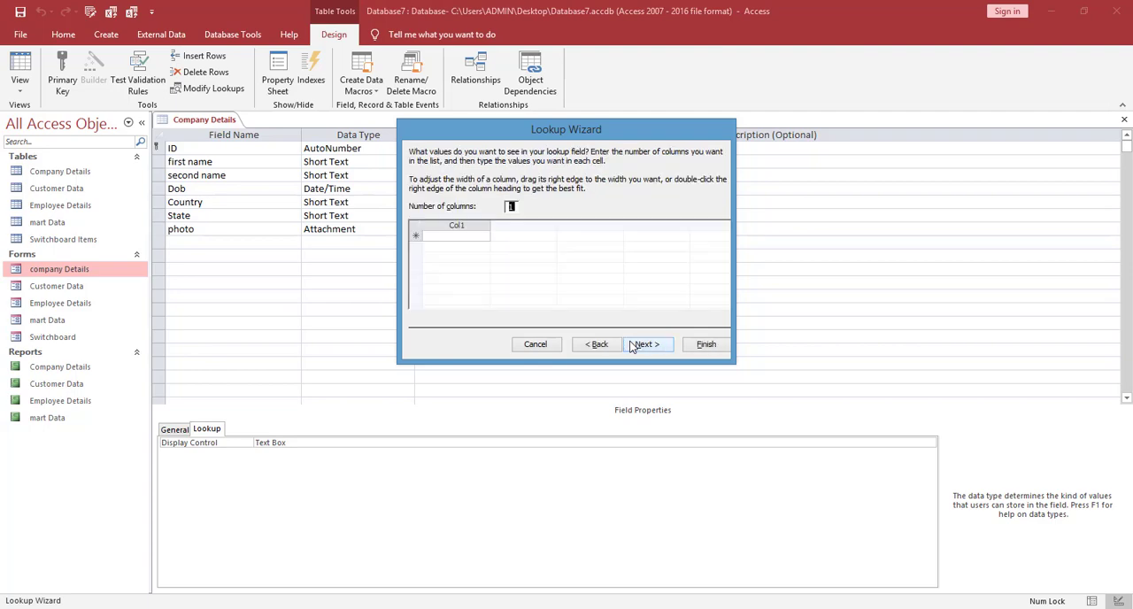
{"action": "key", "text": "ctrl+1"}
{"action": "left_click", "coordinate": [451, 227]}
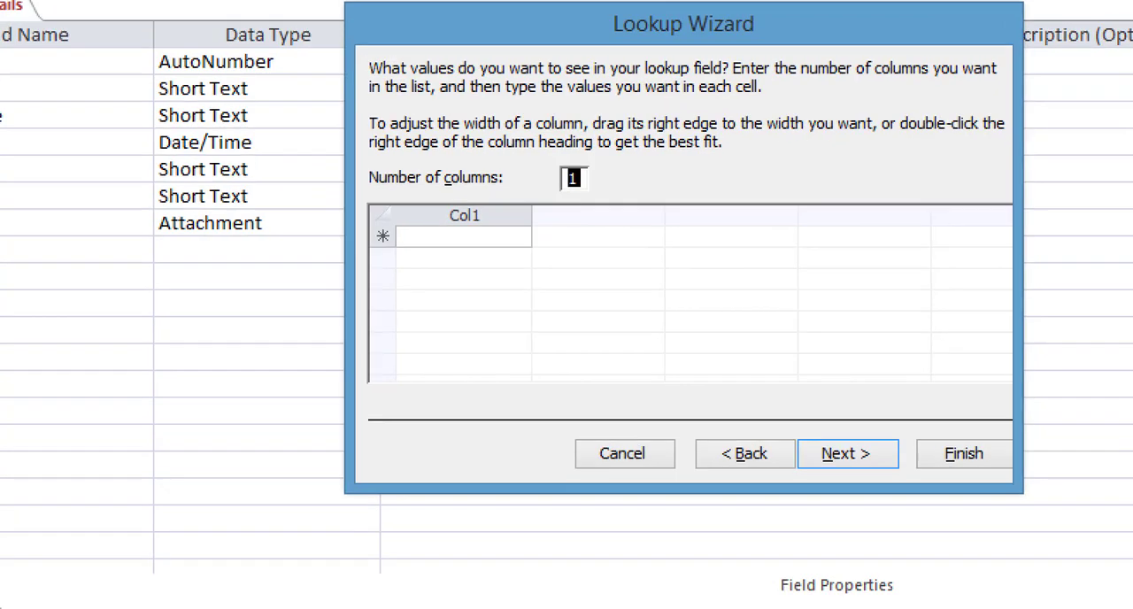
{"action": "mouse_move", "coordinate": [466, 202]}
{"action": "left_mouse_down"}
{"action": "mouse_move", "coordinate": [335, 264]}
{"action": "mouse_move", "coordinate": [538, 237]}
{"action": "mouse_move", "coordinate": [475, 189]}
{"action": "left_mouse_up"}
{"action": "key", "text": "Escape"}
Fill the single-column lookup list with AP, Tamilnadu, Telangana and jammu & Kashmir.
{"action": "left_click", "coordinate": [451, 237]}
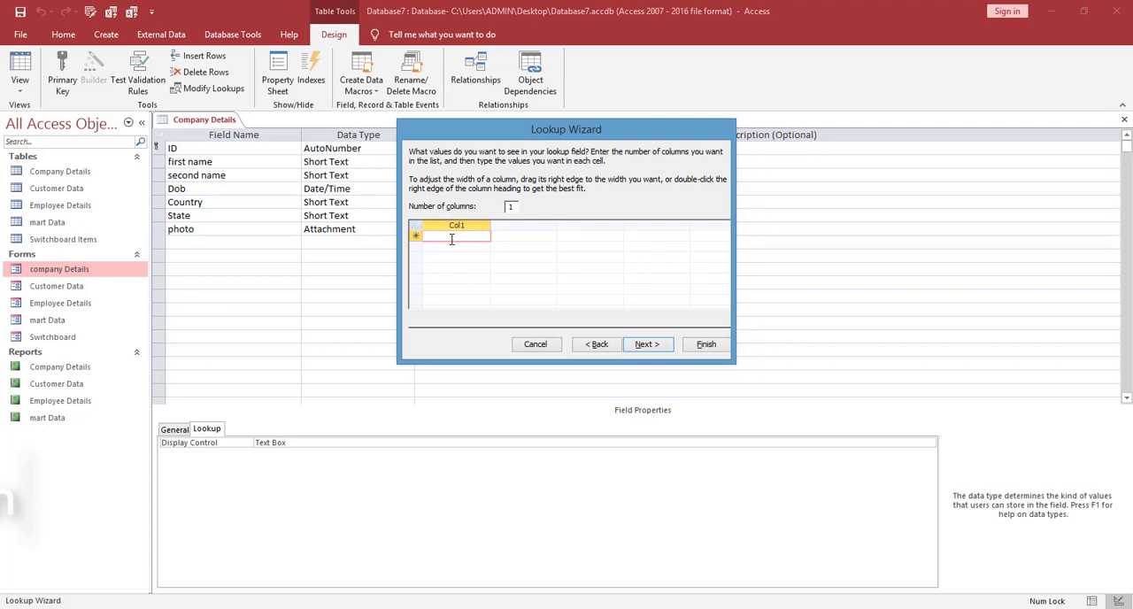
{"action": "type", "text": "A"}
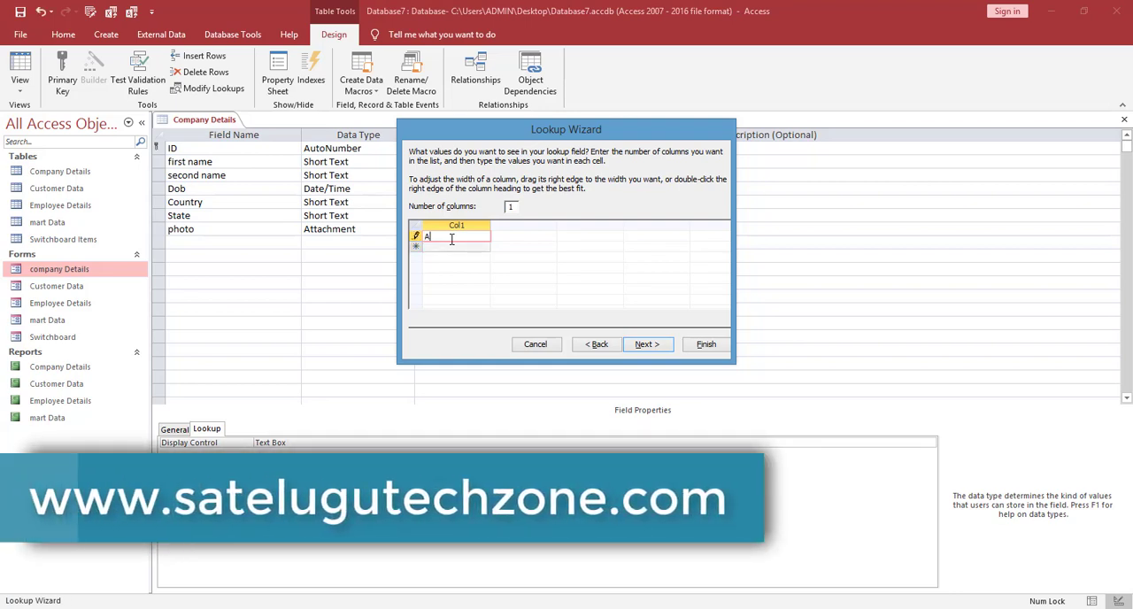
{"action": "type", "text": "P"}
{"action": "key", "text": "Tab"}
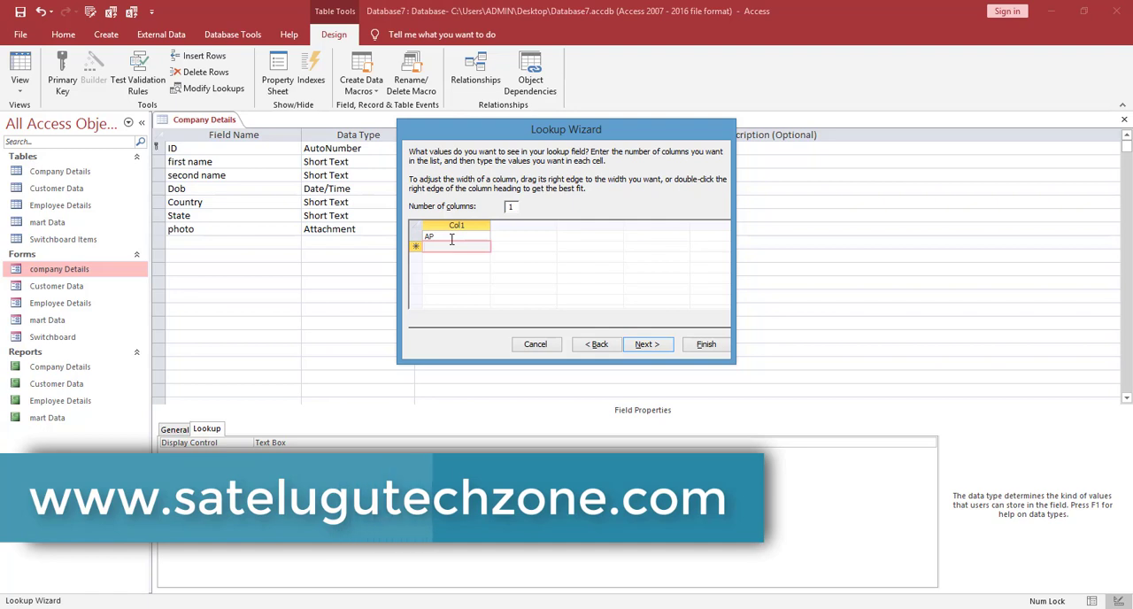
{"action": "type", "text": "Tamilnadu"}
{"action": "key", "text": "Tab"}
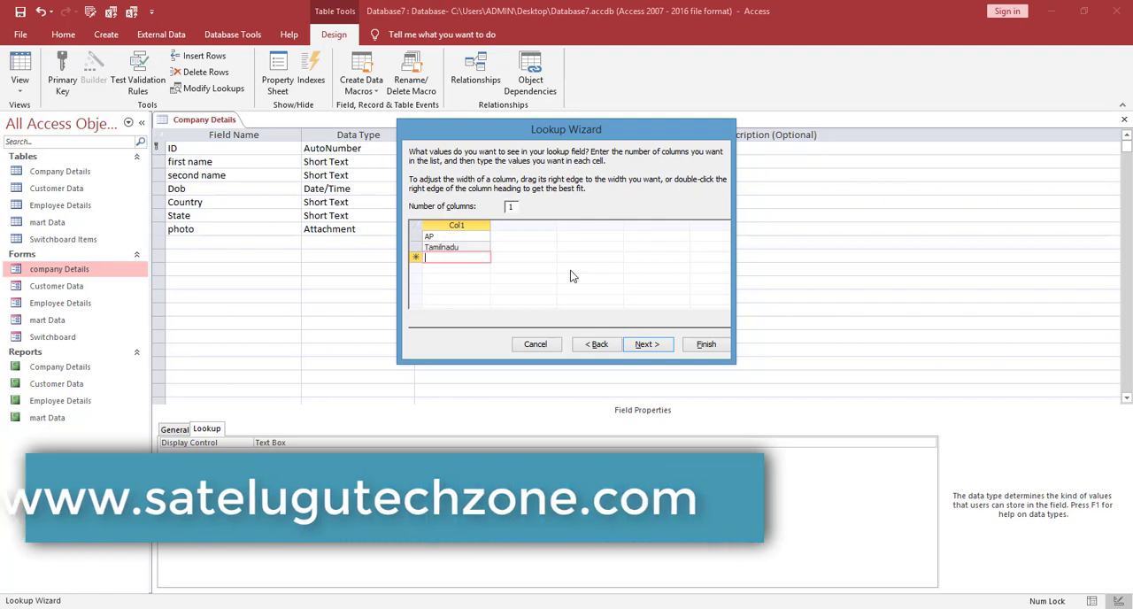
{"action": "type", "text": "Te"}
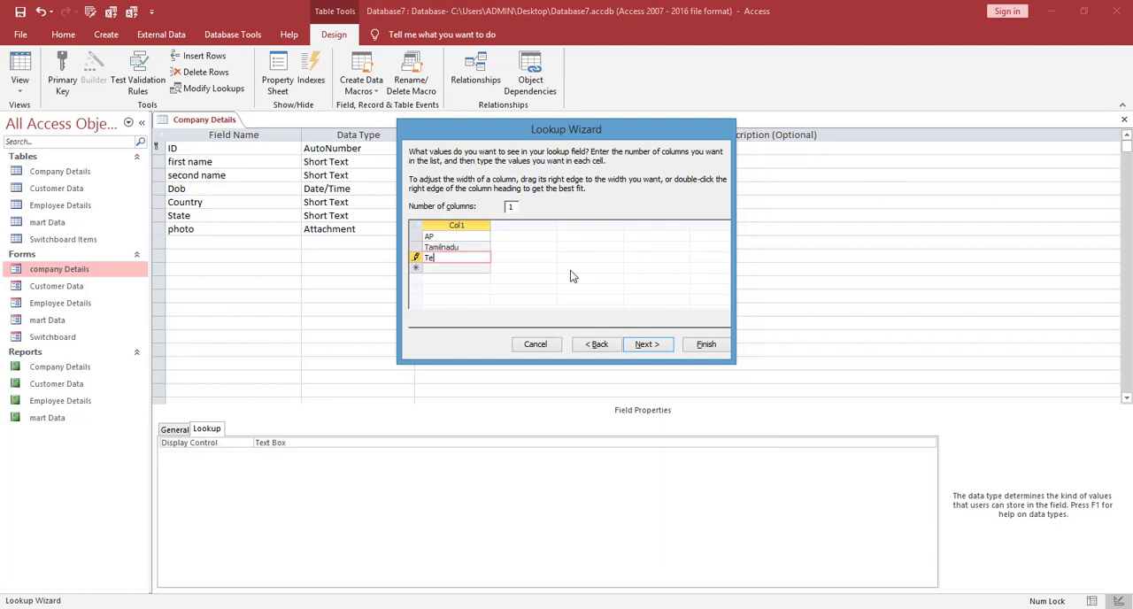
{"action": "type", "text": "langana"}
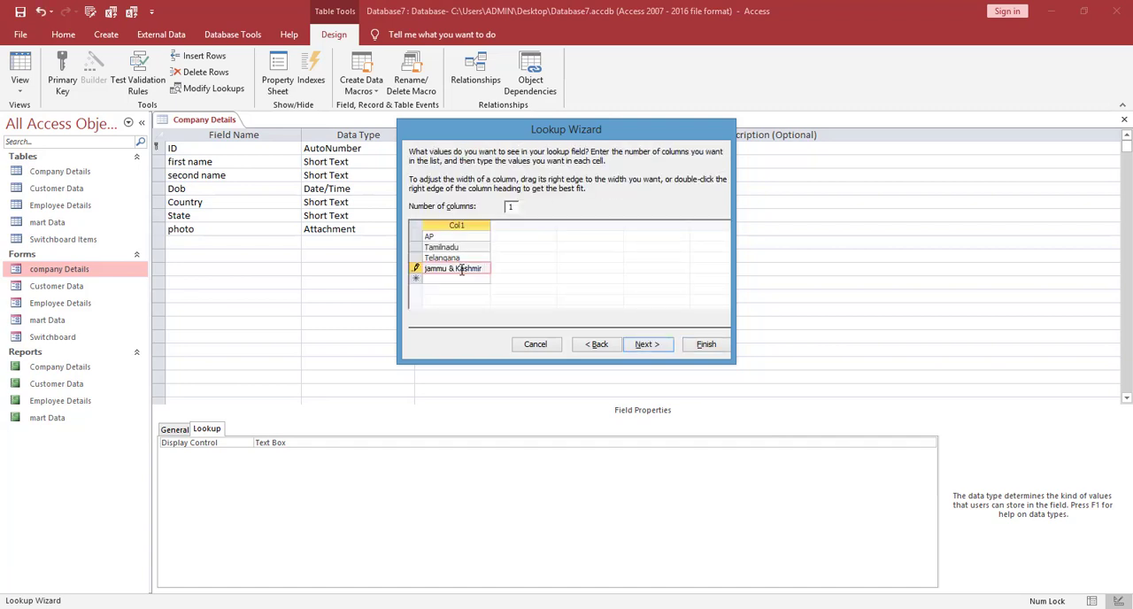
{"action": "key", "text": "Return"}
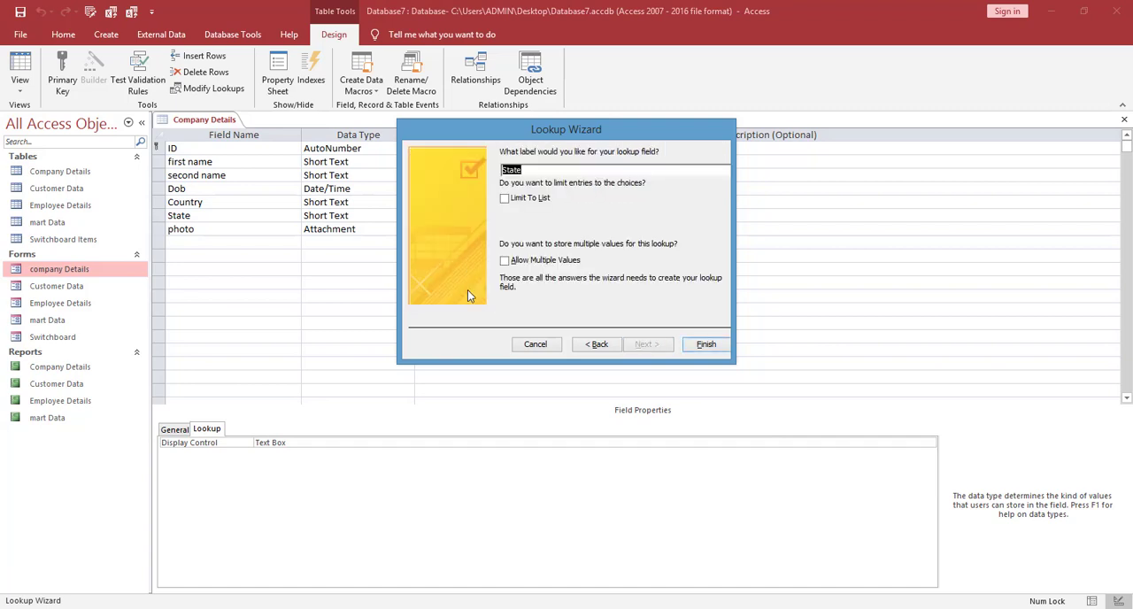
Go back to the lookup value list, add Delhi as the fifth entry and proceed to the label settings.
{"action": "left_click", "coordinate": [599, 345]}
{"action": "left_click", "coordinate": [449, 280]}
{"action": "type", "text": "Delhi"}
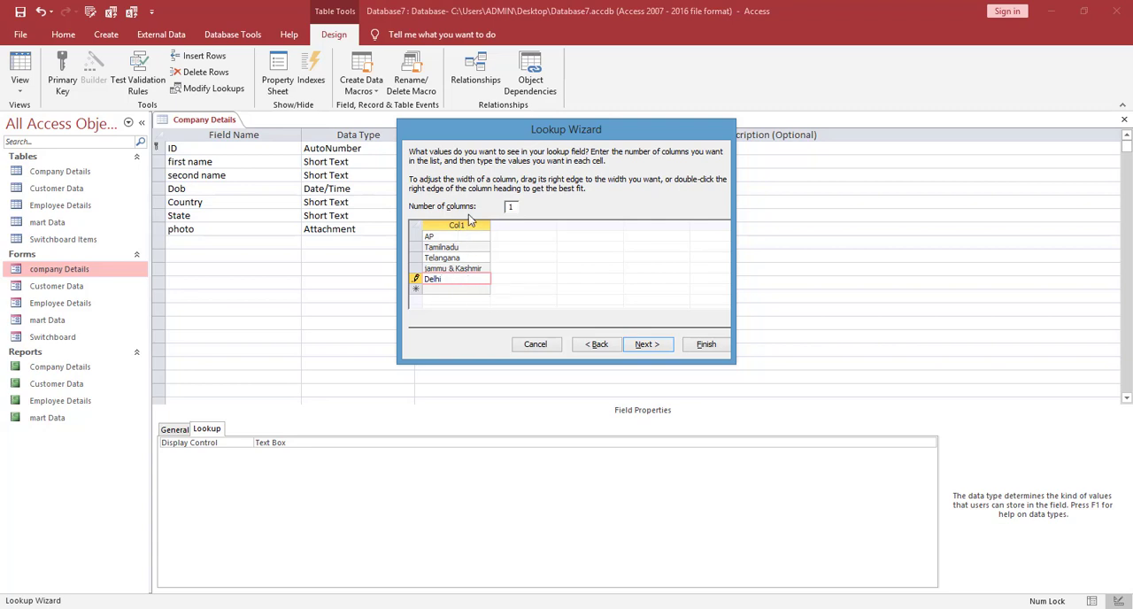
{"action": "left_click", "coordinate": [647, 345]}
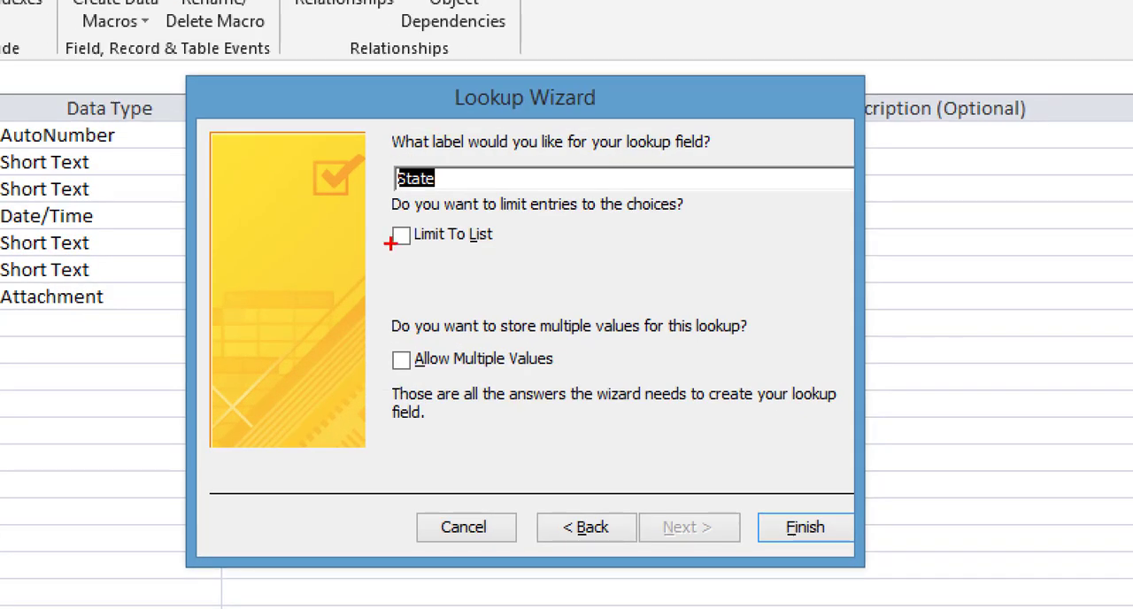
Limit State entries to the list, leave multiple values disallowed, and finish the Lookup Wizard.
{"action": "mouse_move", "coordinate": [392, 382]}
{"action": "left_mouse_down"}
{"action": "mouse_move", "coordinate": [601, 381]}
{"action": "mouse_move", "coordinate": [483, 335]}
{"action": "mouse_move", "coordinate": [390, 370]}
{"action": "mouse_move", "coordinate": [398, 376]}
{"action": "left_mouse_up"}
{"action": "mouse_move", "coordinate": [404, 213]}
{"action": "left_mouse_down"}
{"action": "mouse_move", "coordinate": [369, 243]}
{"action": "mouse_move", "coordinate": [509, 239]}
{"action": "mouse_move", "coordinate": [405, 210]}
{"action": "left_mouse_up"}
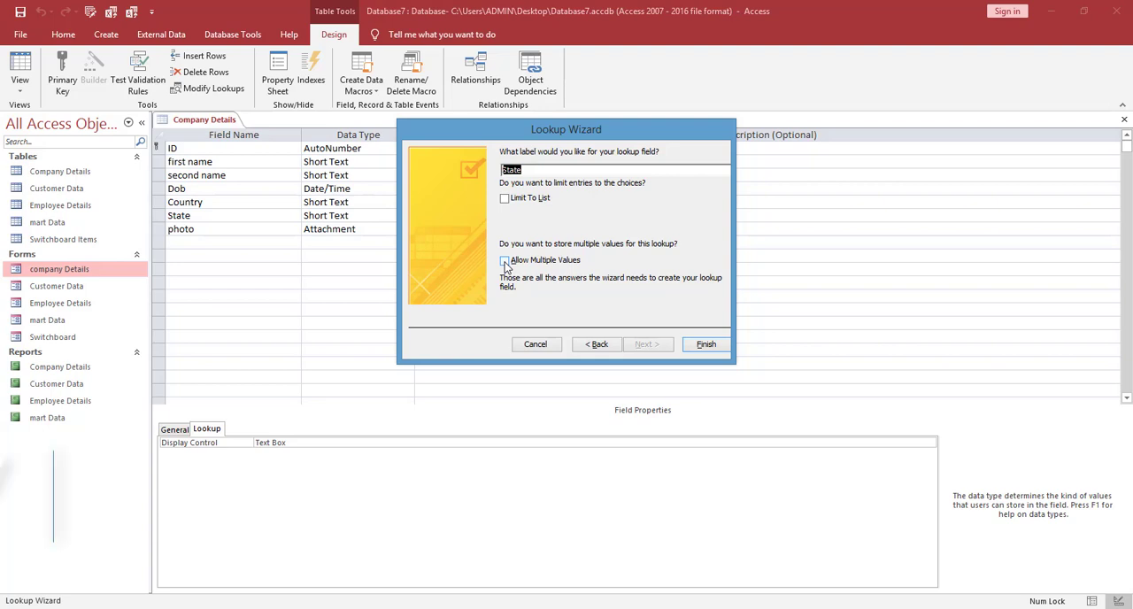
{"action": "left_click", "coordinate": [504, 261]}
{"action": "left_click", "coordinate": [505, 261]}
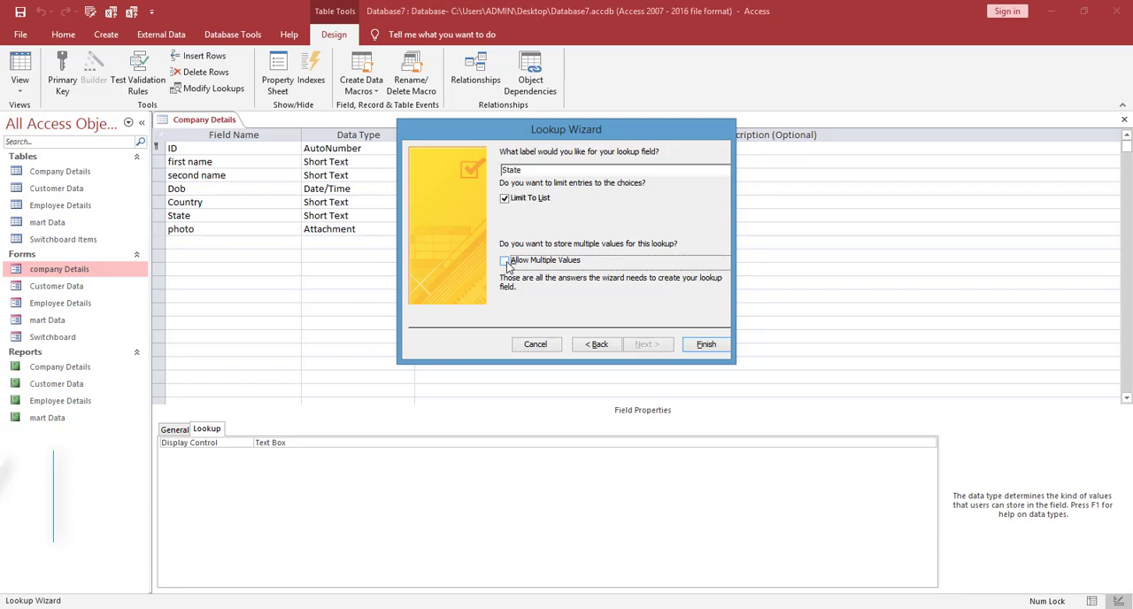
{"action": "left_click", "coordinate": [706, 344]}
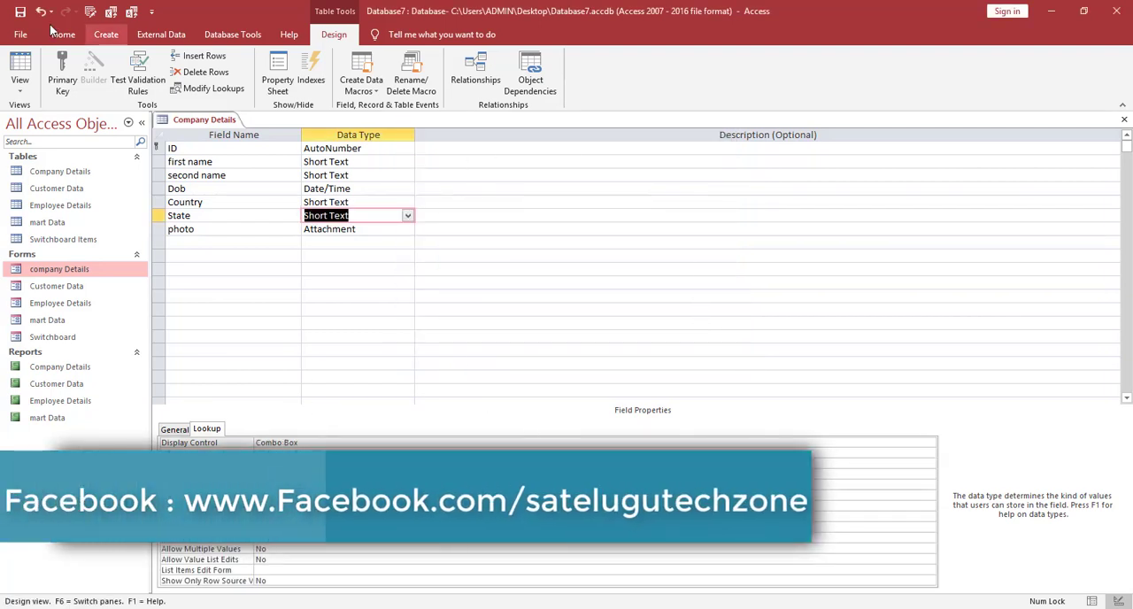
Switch the Company Details table to Datasheet view, saving the design changes.
{"action": "left_click", "coordinate": [20, 87]}
{"action": "left_click", "coordinate": [27, 116]}
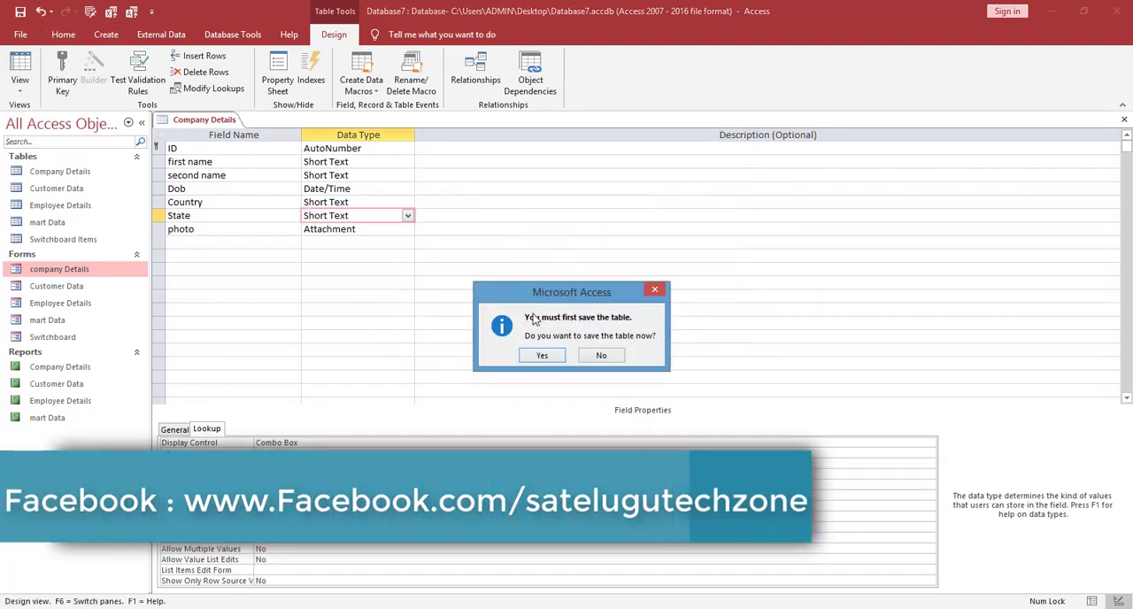
{"action": "left_click", "coordinate": [536, 355]}
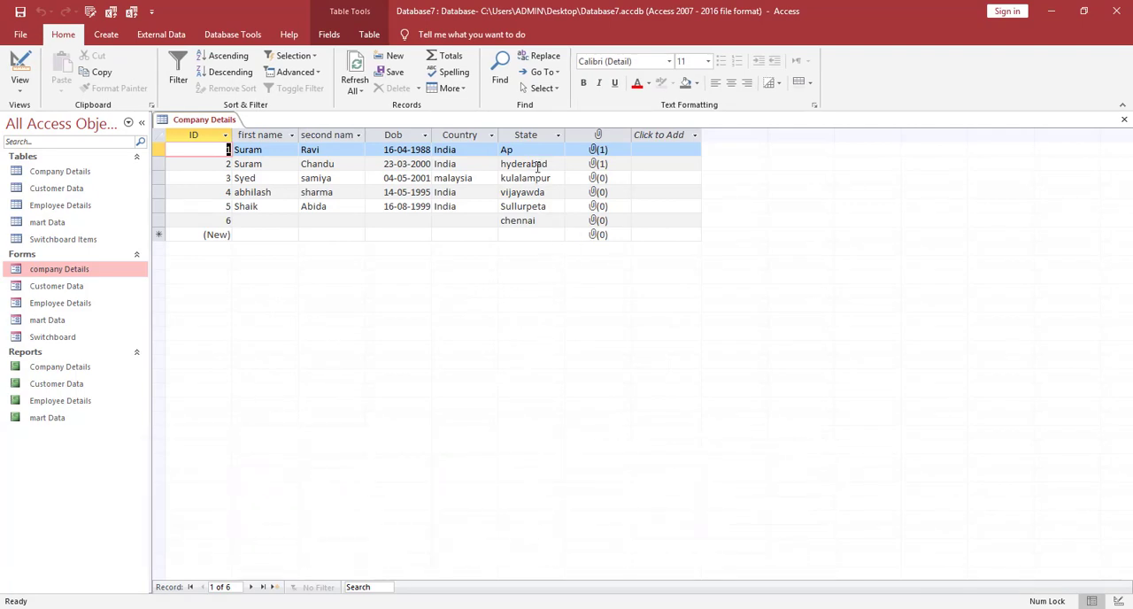
Examine the lookup choices offered for the State field in the new record row.
{"action": "left_click", "coordinate": [530, 235]}
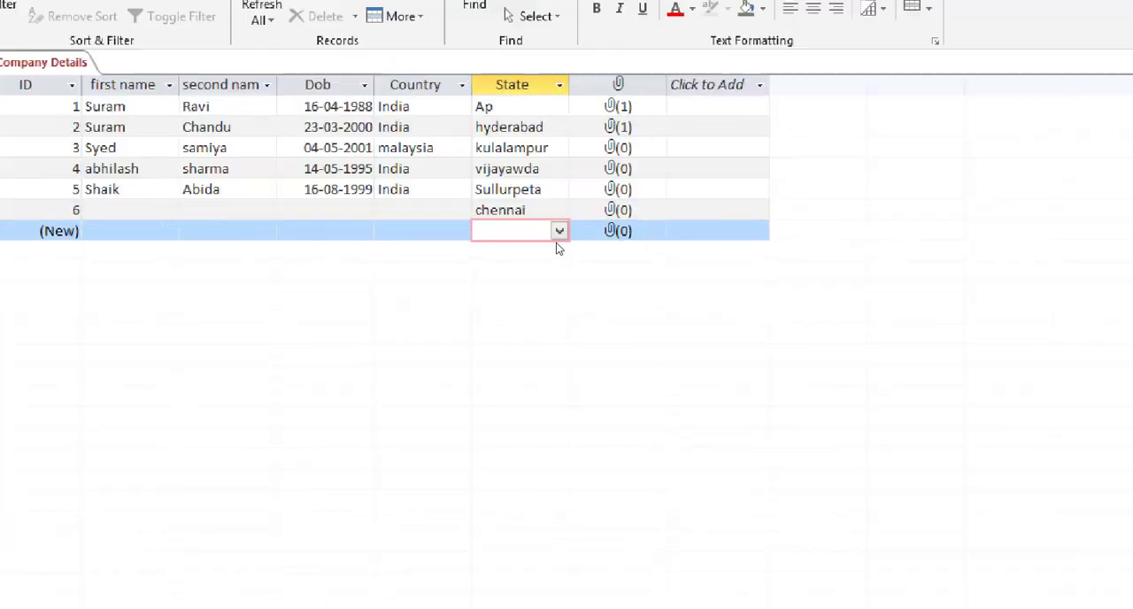
{"action": "left_click", "coordinate": [558, 230]}
{"action": "mouse_move", "coordinate": [561, 204]}
{"action": "left_mouse_down"}
{"action": "mouse_move", "coordinate": [583, 236]}
{"action": "mouse_move", "coordinate": [557, 205]}
{"action": "left_mouse_up"}
{"action": "left_click", "coordinate": [559, 227]}
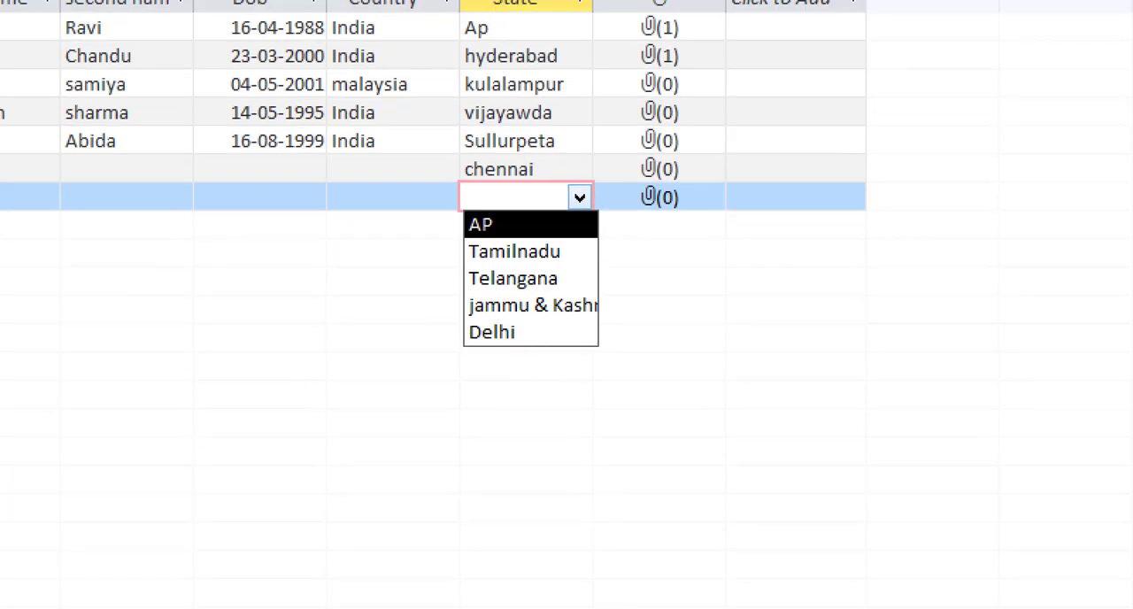
{"action": "mouse_move", "coordinate": [509, 208]}
{"action": "left_mouse_down"}
{"action": "mouse_move", "coordinate": [432, 262]}
{"action": "mouse_move", "coordinate": [464, 387]}
{"action": "mouse_move", "coordinate": [643, 337]}
{"action": "mouse_move", "coordinate": [617, 232]}
{"action": "mouse_move", "coordinate": [506, 206]}
{"action": "left_mouse_up"}
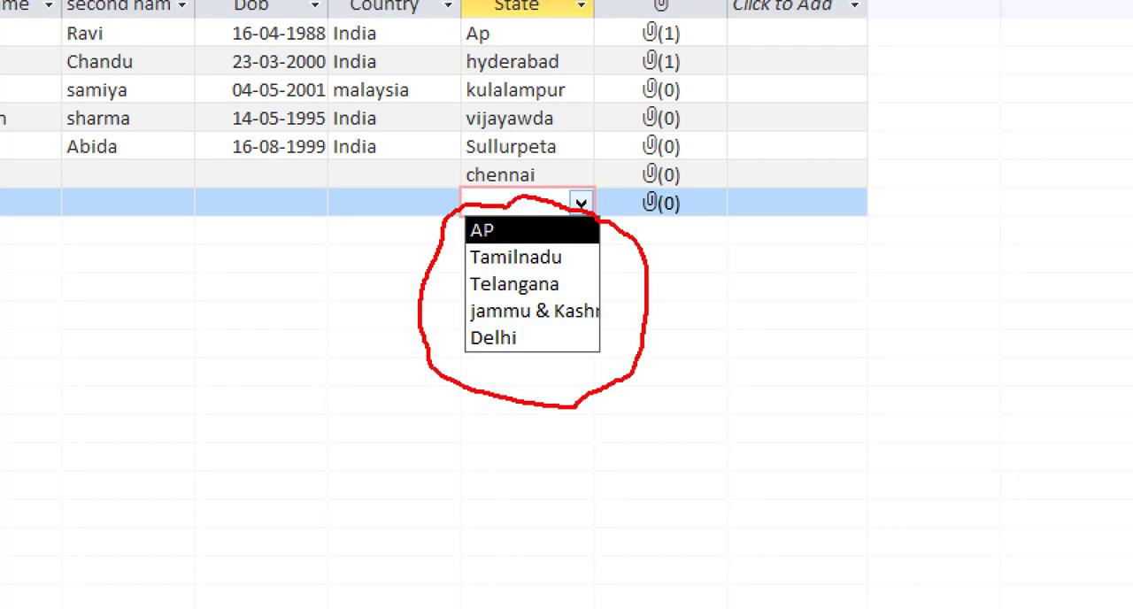
{"action": "key", "text": "Escape"}
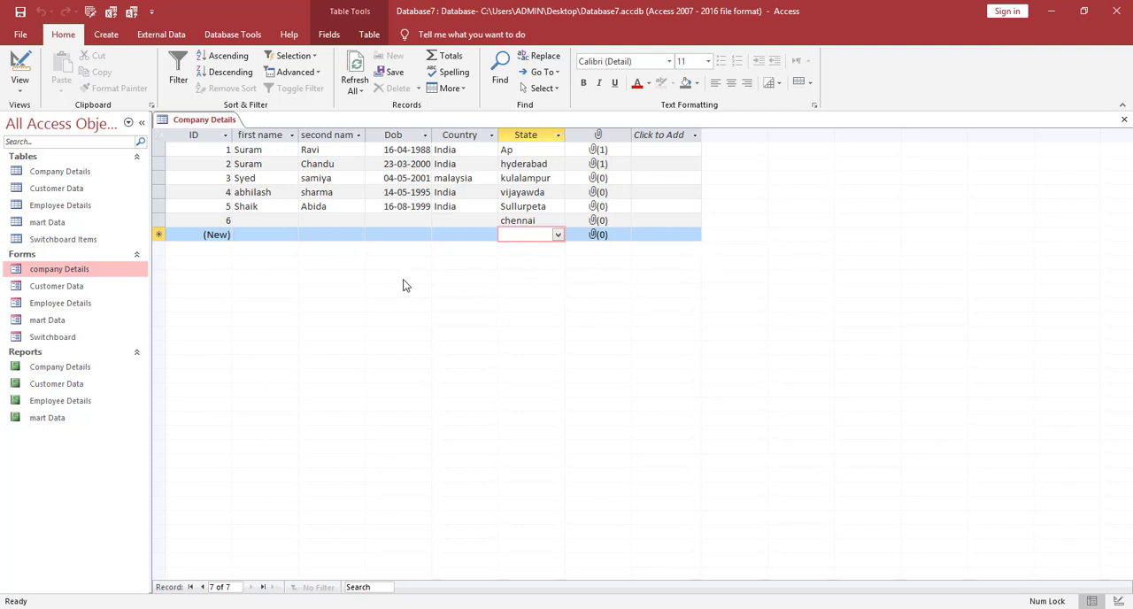
Add an Email field with the Short Text data type below photo in the Company Details table design.
{"action": "left_click", "coordinate": [20, 66]}
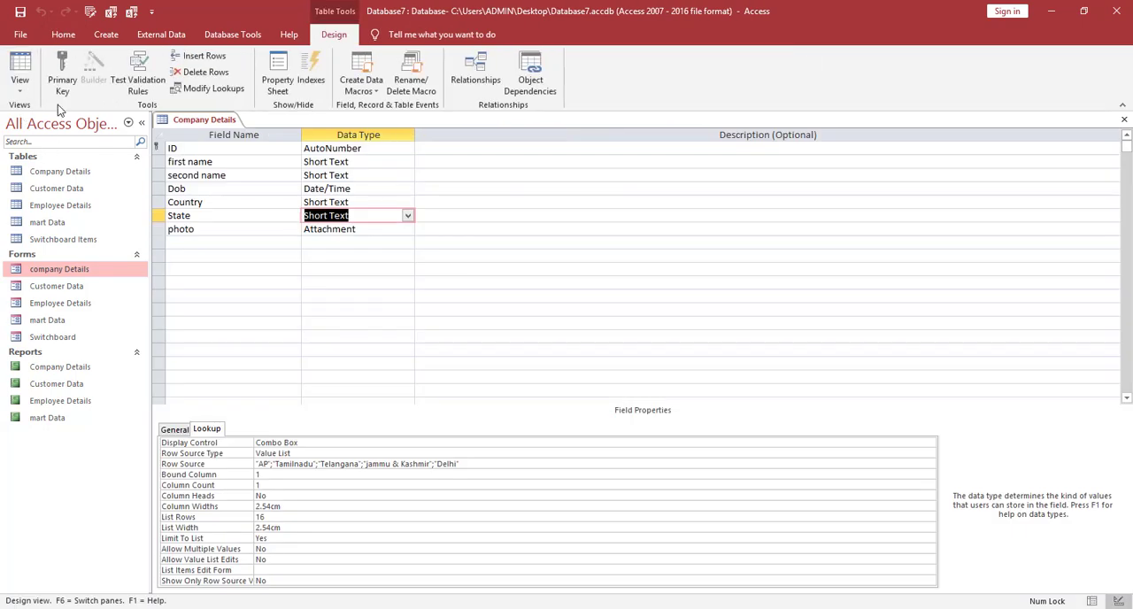
{"action": "left_click", "coordinate": [189, 241]}
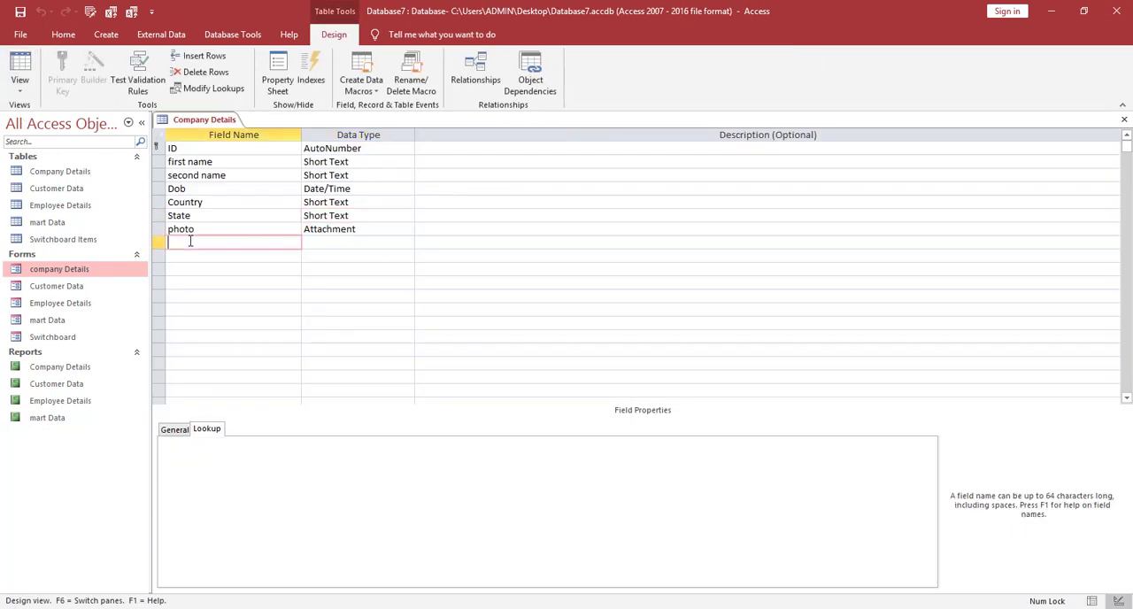
{"action": "type", "text": "Email"}
{"action": "left_click", "coordinate": [325, 242]}
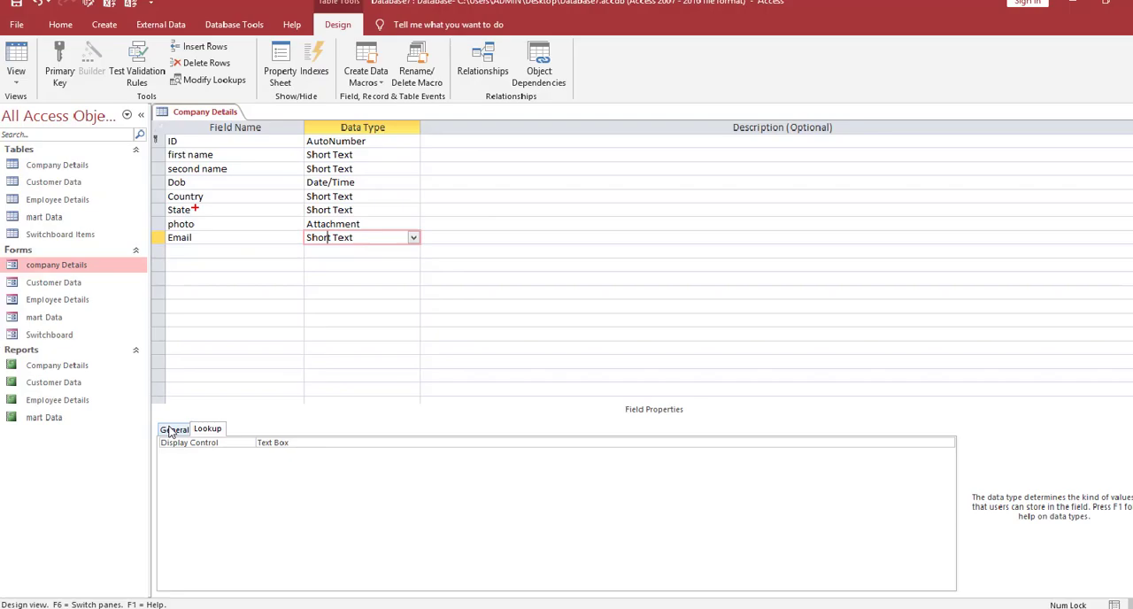
{"action": "left_click", "coordinate": [214, 241]}
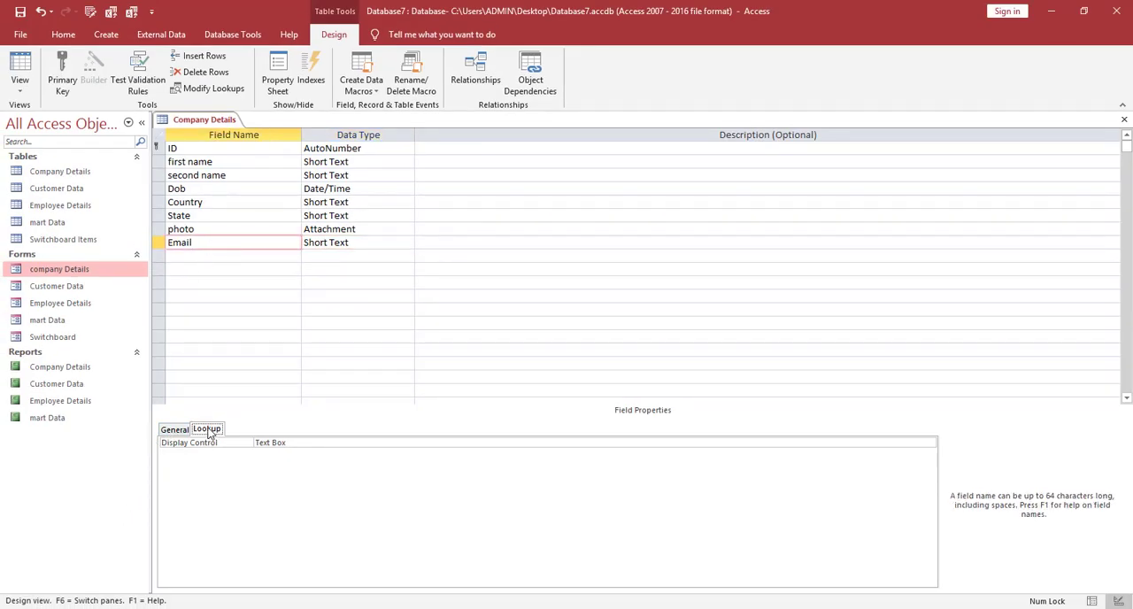
Set the Email field's lookup display control to Combo Box.
{"action": "left_click", "coordinate": [173, 436]}
{"action": "left_click", "coordinate": [200, 436]}
{"action": "left_click", "coordinate": [930, 443]}
{"action": "left_click", "coordinate": [317, 475]}
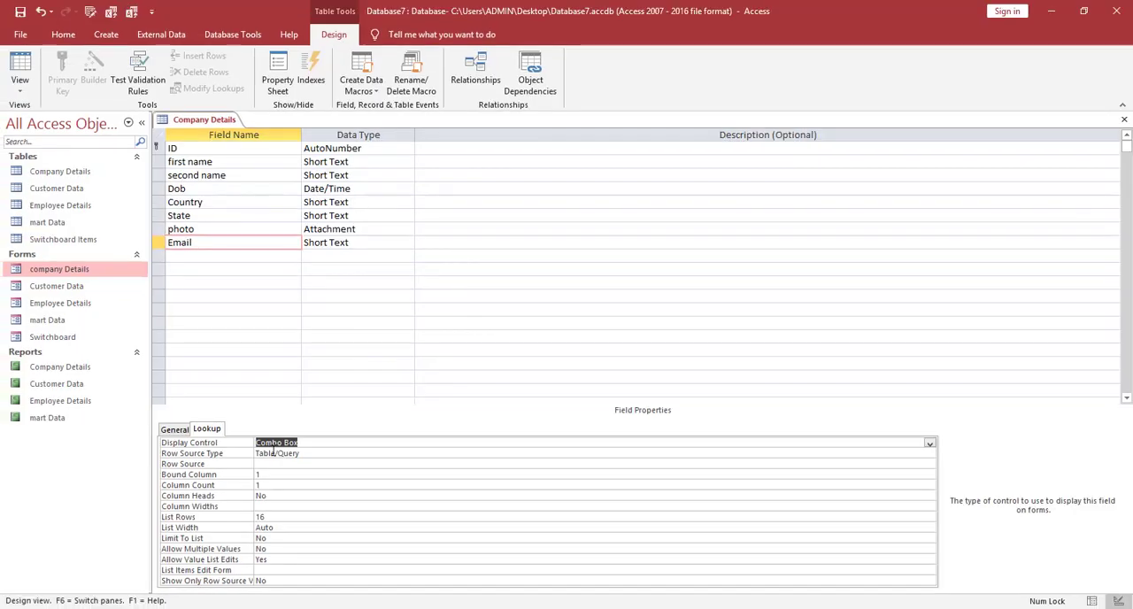
Set the Email field's row source type to Value List and enter four semicolon-separated e-mail addresses as its row source.
{"action": "left_click", "coordinate": [305, 453]}
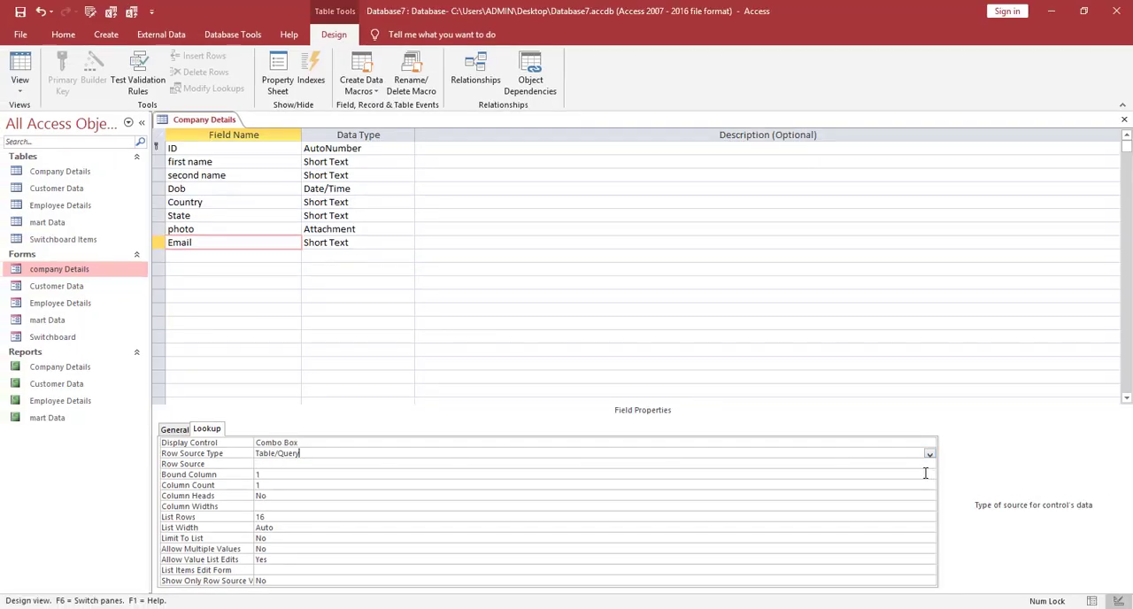
{"action": "left_click", "coordinate": [929, 454]}
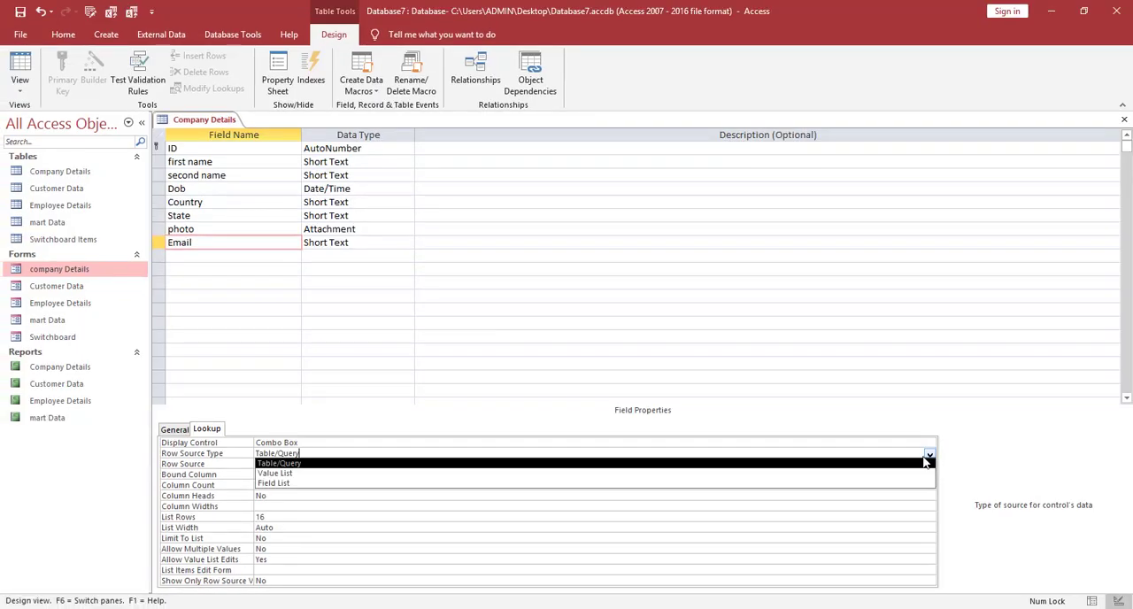
{"action": "left_click", "coordinate": [554, 474]}
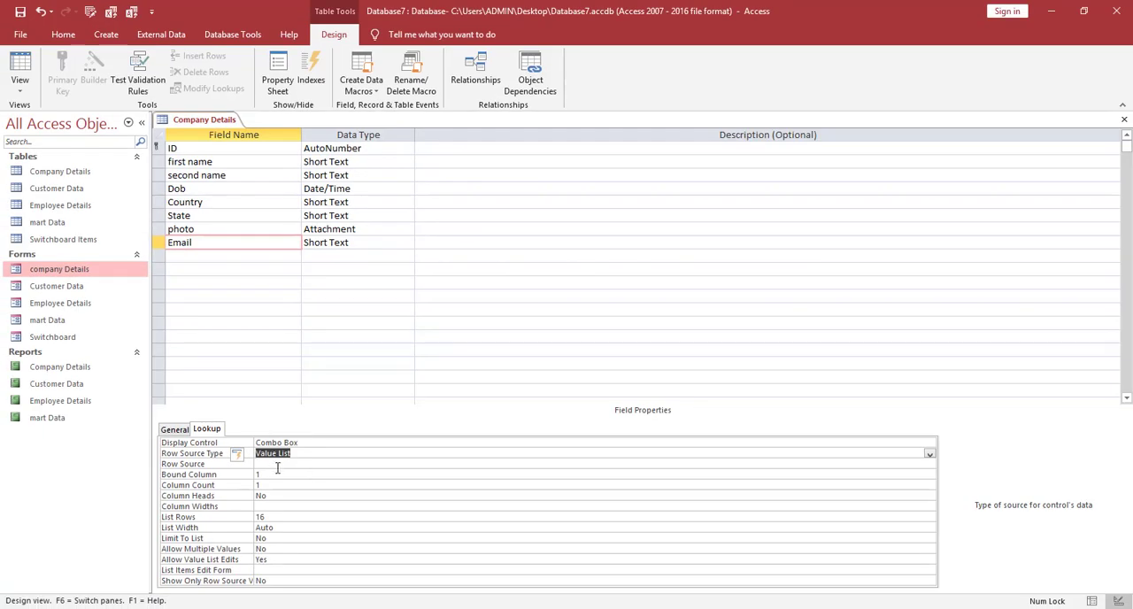
{"action": "left_click", "coordinate": [278, 465]}
{"action": "type", "text": "s"}
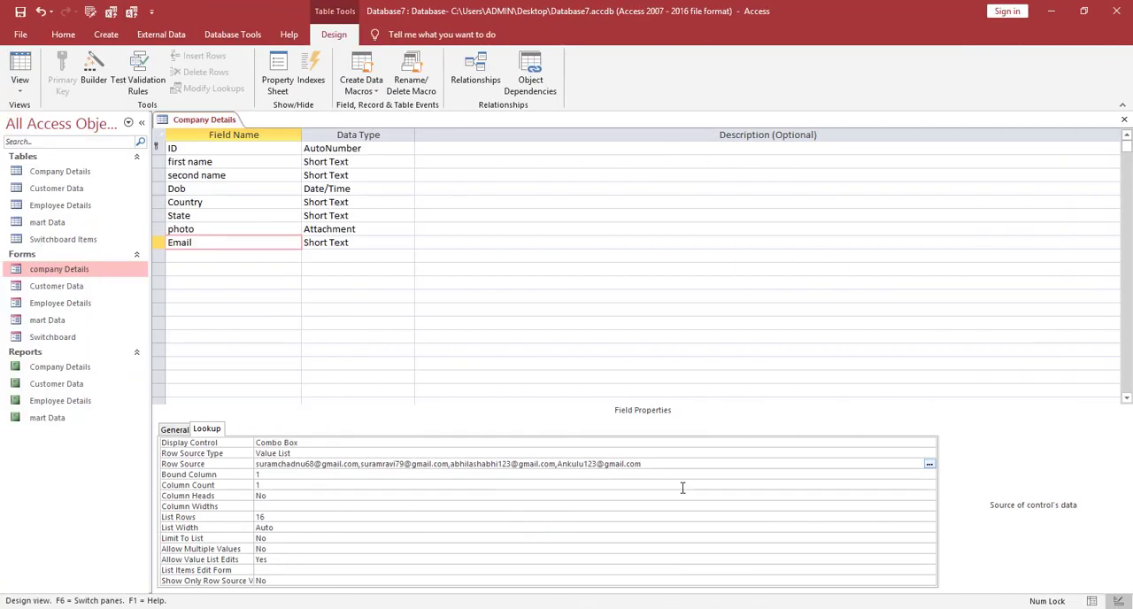
Switch the Company Details table to Datasheet view, saving the new Email field.
{"action": "left_click", "coordinate": [889, 394]}
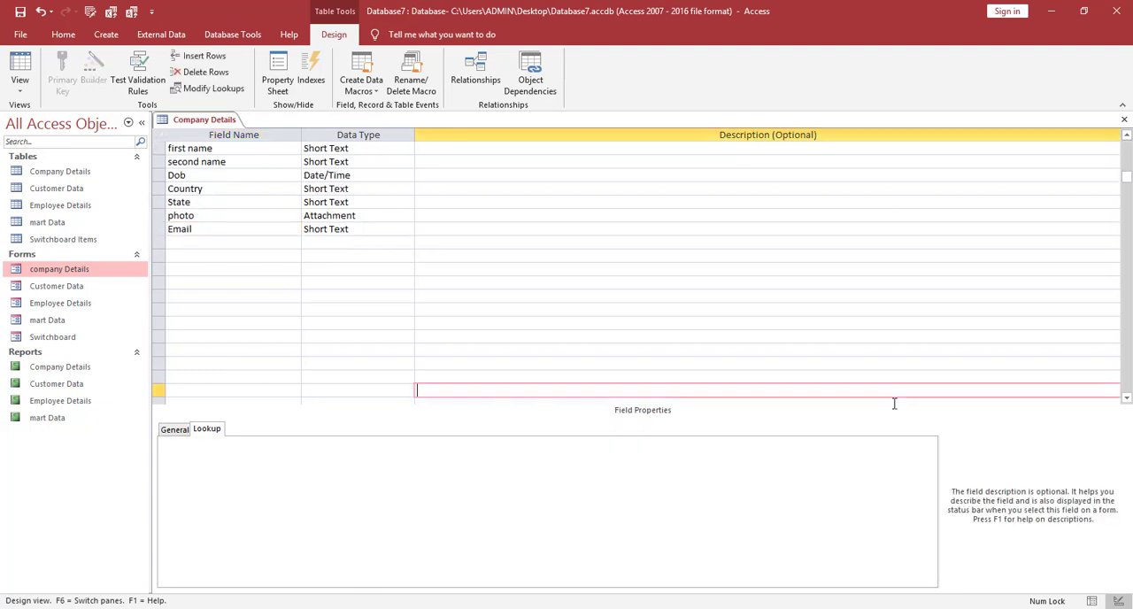
{"action": "left_click", "coordinate": [17, 78]}
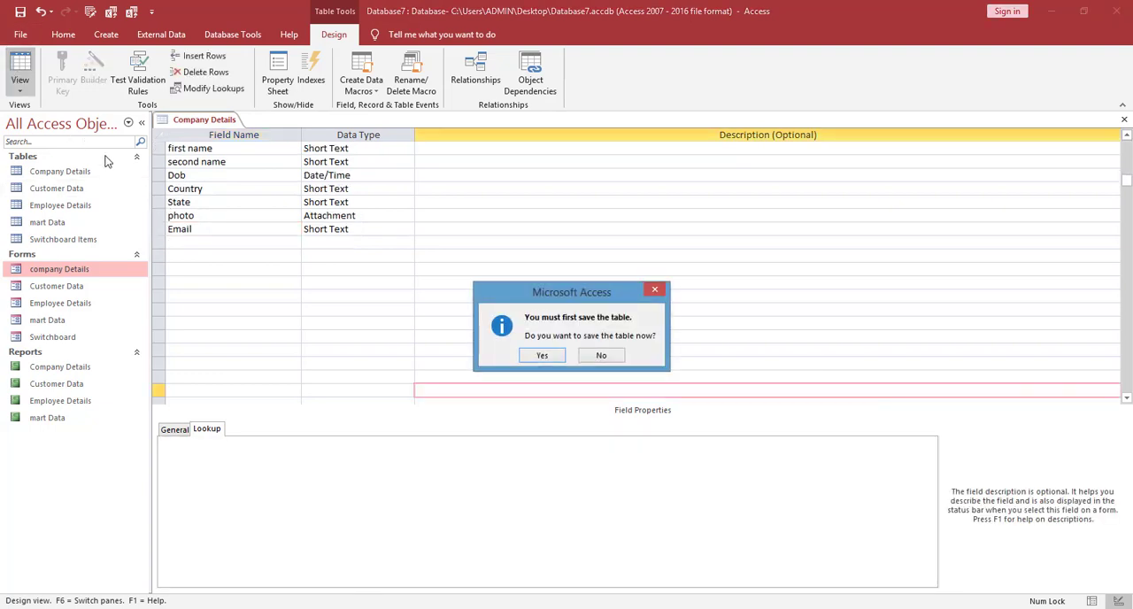
{"action": "left_click", "coordinate": [555, 358]}
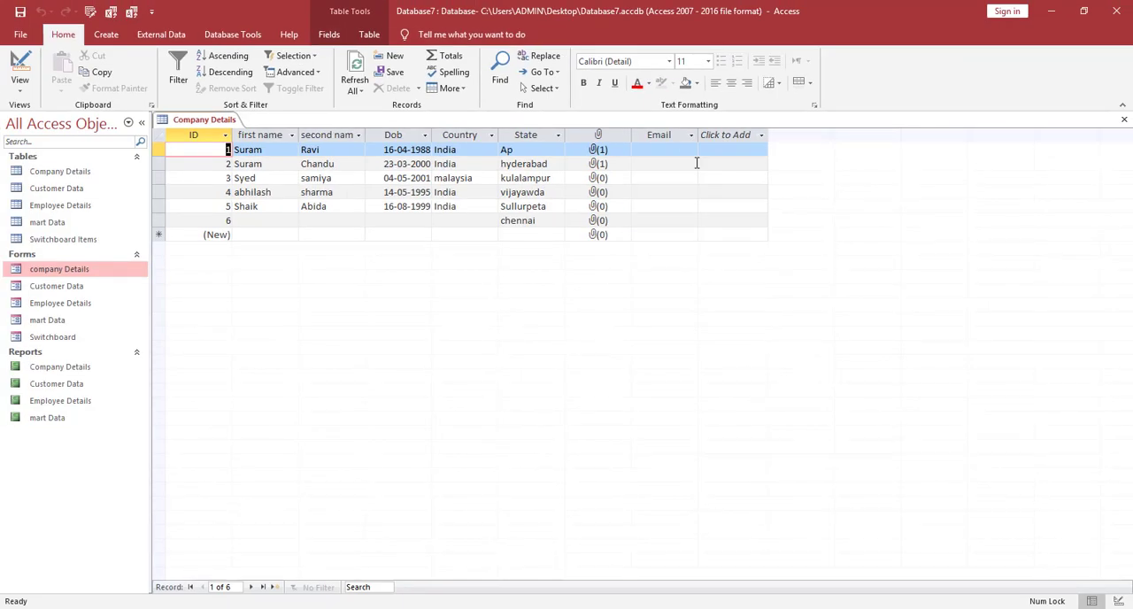
Fill the Email field from its lookup list, choosing the first address for record 1 and the second for record 2.
{"action": "left_click", "coordinate": [695, 150]}
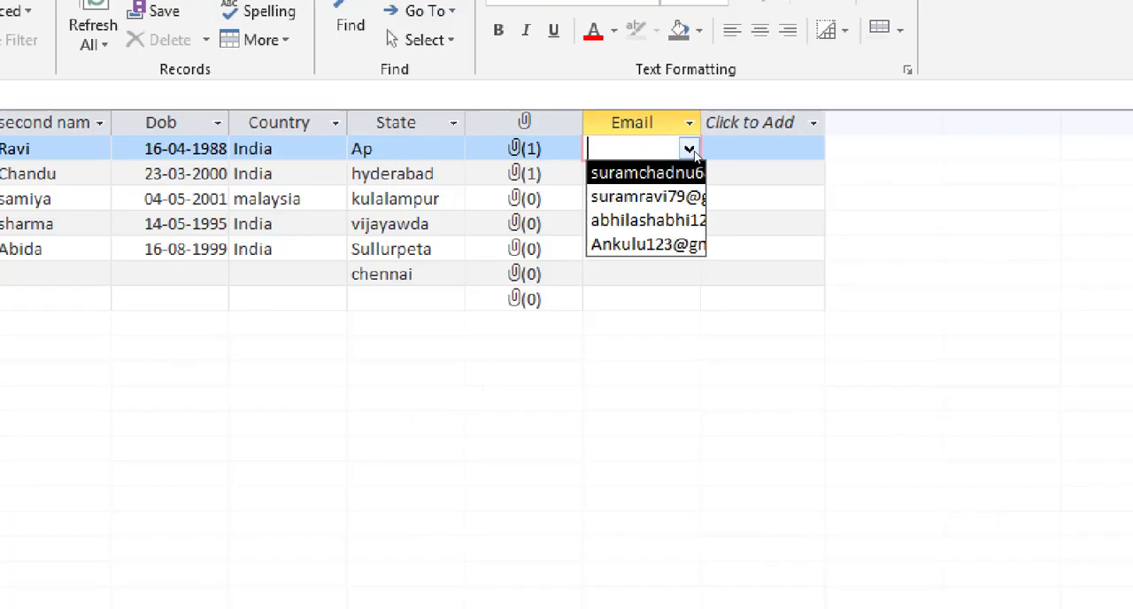
{"action": "mouse_move", "coordinate": [606, 150]}
{"action": "left_mouse_down"}
{"action": "mouse_move", "coordinate": [546, 214]}
{"action": "mouse_move", "coordinate": [659, 291]}
{"action": "mouse_move", "coordinate": [769, 140]}
{"action": "mouse_move", "coordinate": [680, 115]}
{"action": "mouse_move", "coordinate": [551, 121]}
{"action": "mouse_move", "coordinate": [586, 131]}
{"action": "left_mouse_up"}
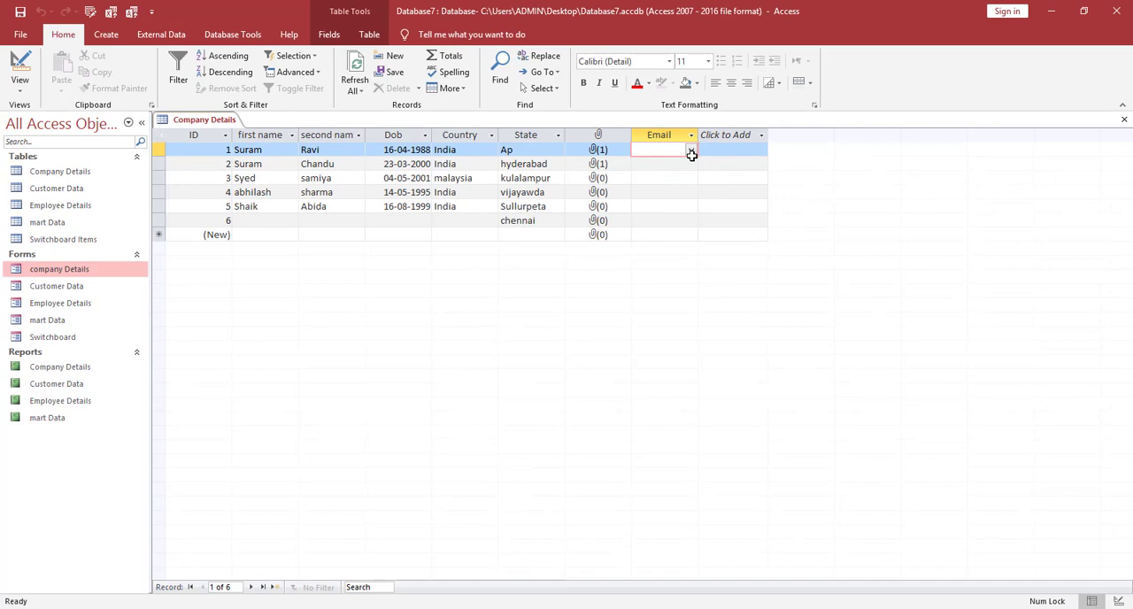
{"action": "left_click", "coordinate": [703, 118]}
{"action": "left_click", "coordinate": [657, 160]}
{"action": "left_click", "coordinate": [683, 165]}
{"action": "left_click", "coordinate": [691, 163]}
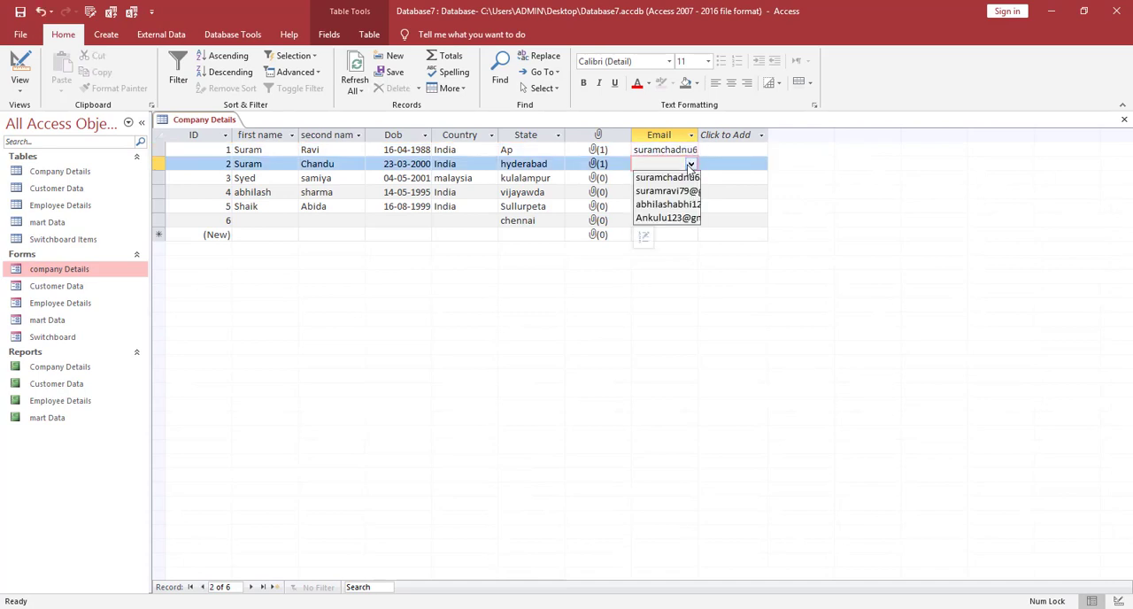
{"action": "left_click", "coordinate": [682, 192]}
Fill the Email field from its lookup list, choosing the third address for record 3 and the second for record 4.
{"action": "left_click", "coordinate": [678, 177]}
{"action": "left_click", "coordinate": [692, 178]}
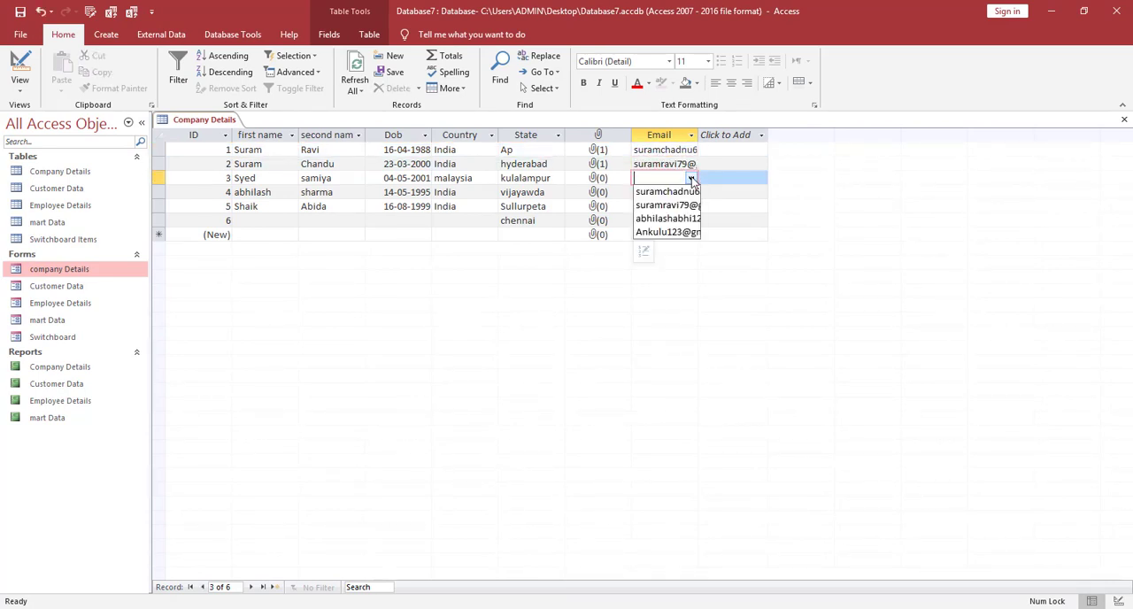
{"action": "left_click", "coordinate": [666, 218]}
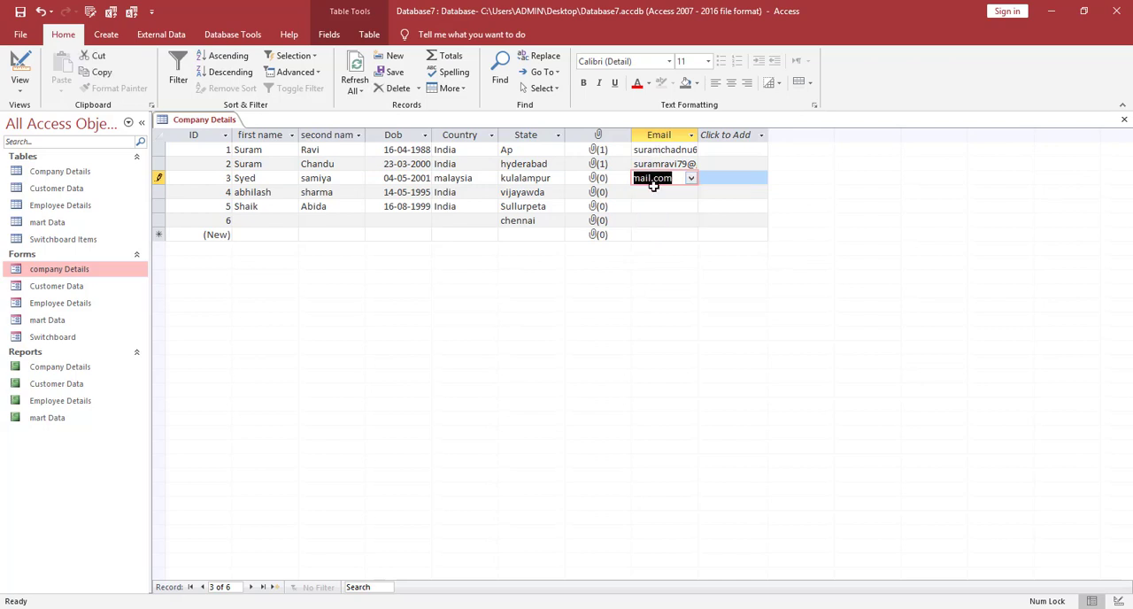
{"action": "left_click", "coordinate": [656, 193]}
{"action": "left_click", "coordinate": [692, 192]}
{"action": "left_click", "coordinate": [677, 208]}
{"action": "left_click", "coordinate": [673, 223]}
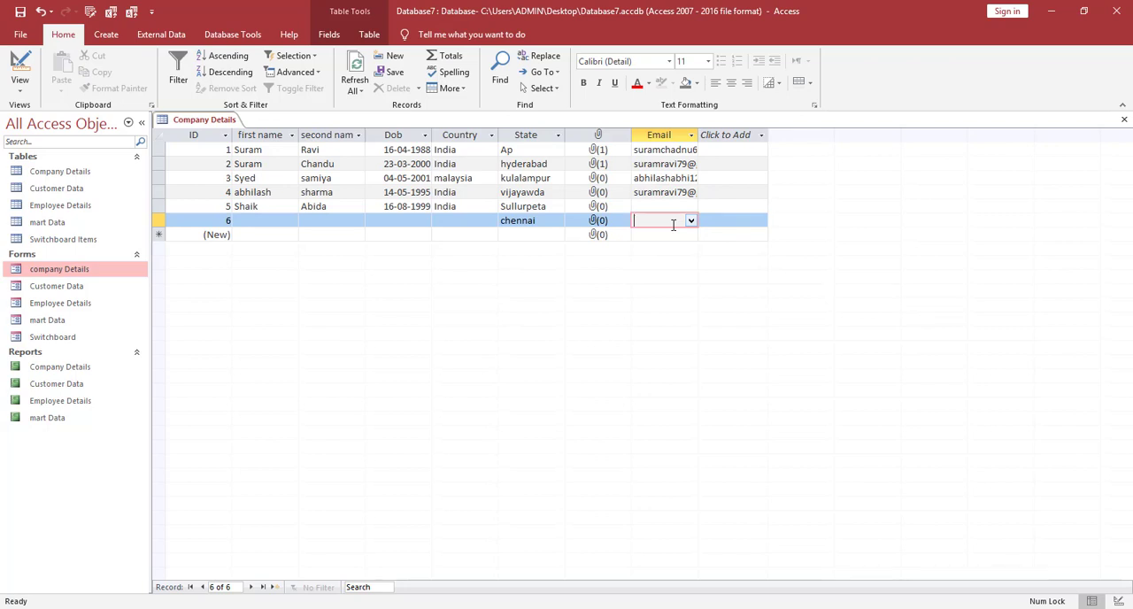
Return to Design view and review the State field's data type options and the Email field's lookup properties.
{"action": "left_click", "coordinate": [19, 84]}
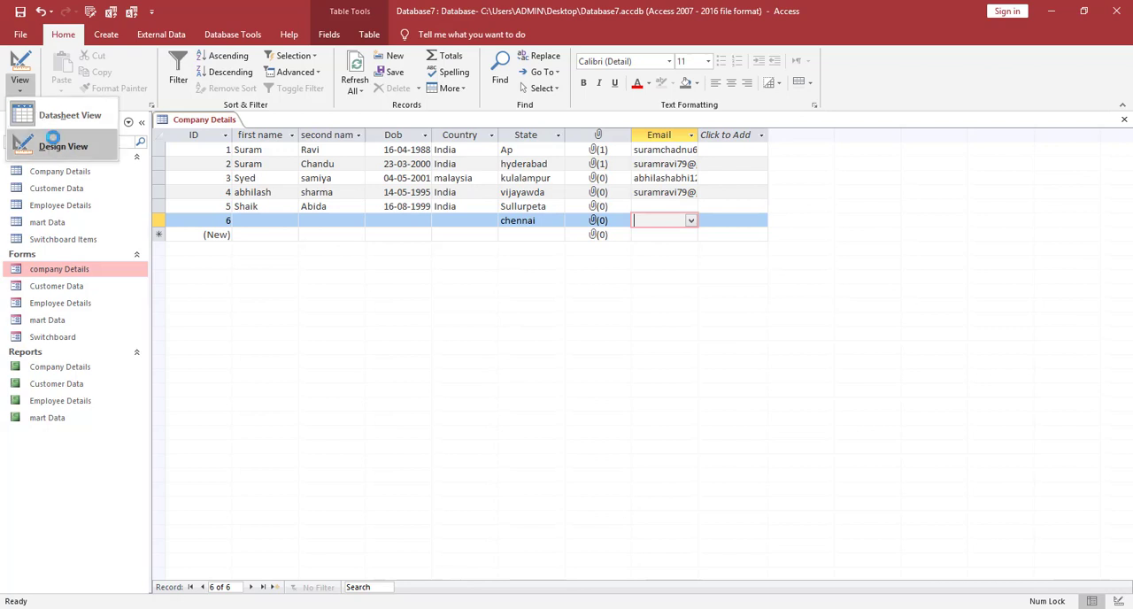
{"action": "left_click", "coordinate": [53, 144]}
{"action": "left_click", "coordinate": [348, 201]}
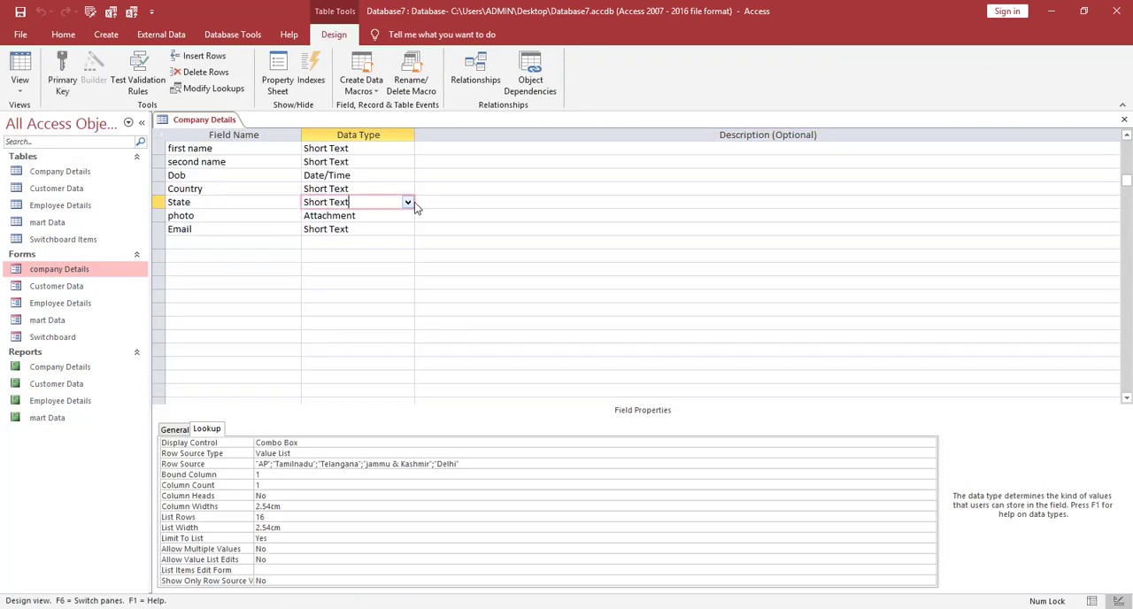
{"action": "left_click", "coordinate": [410, 202]}
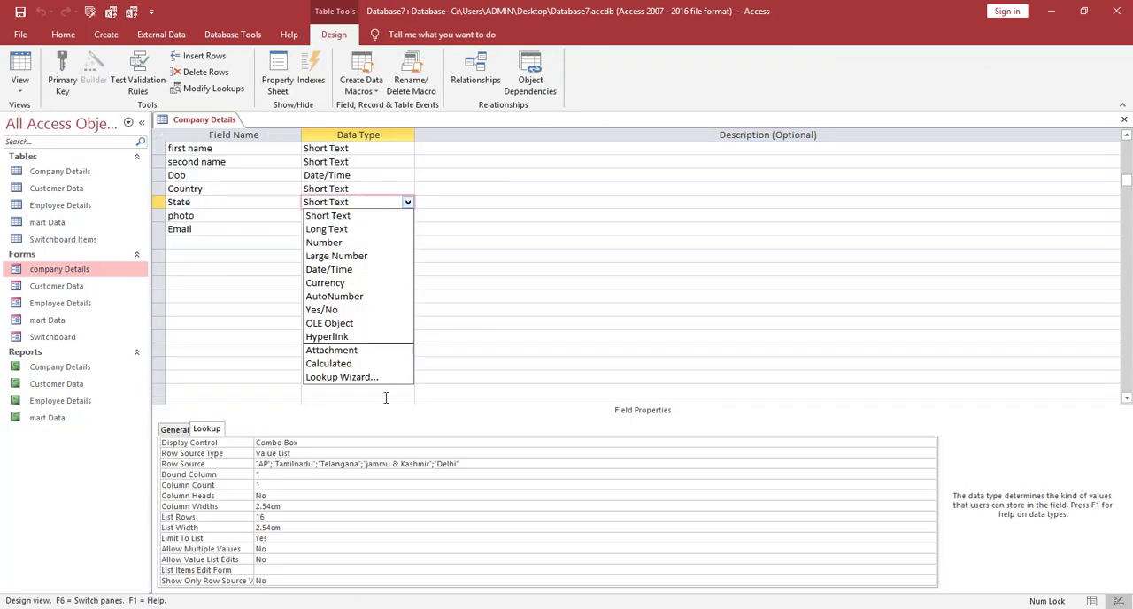
{"action": "left_click", "coordinate": [471, 270]}
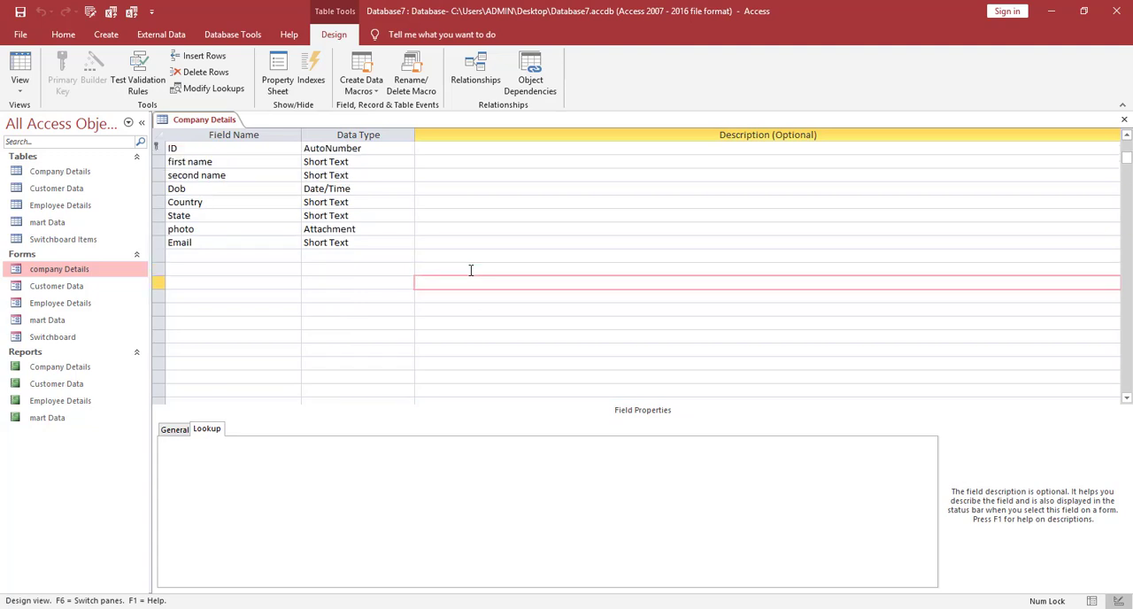
{"action": "left_click", "coordinate": [253, 258]}
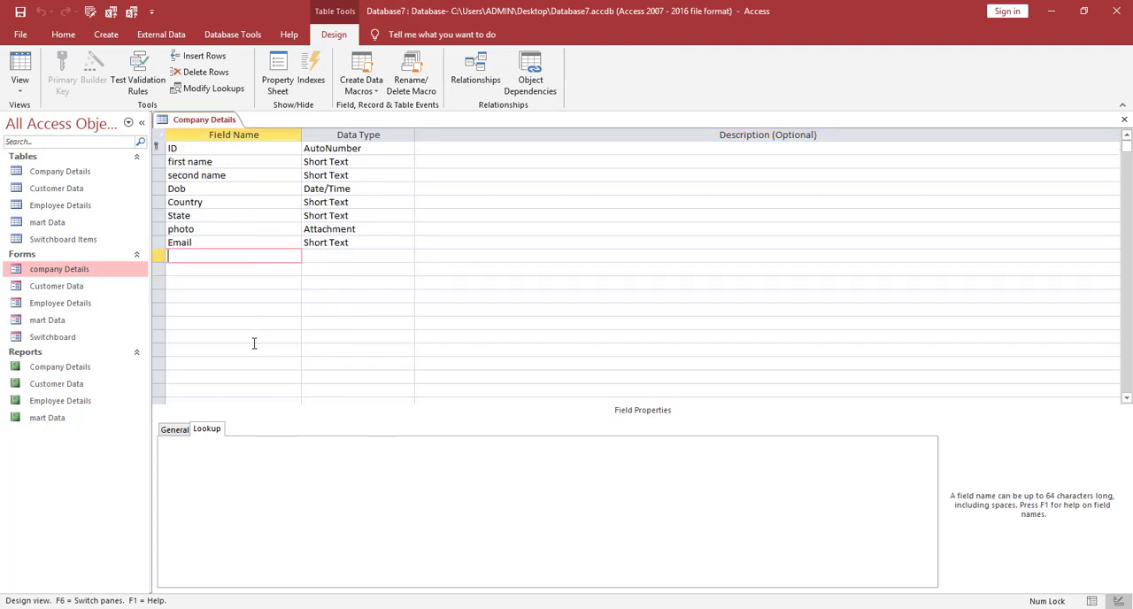
{"action": "left_click", "coordinate": [235, 242]}
{"action": "left_click", "coordinate": [211, 430]}
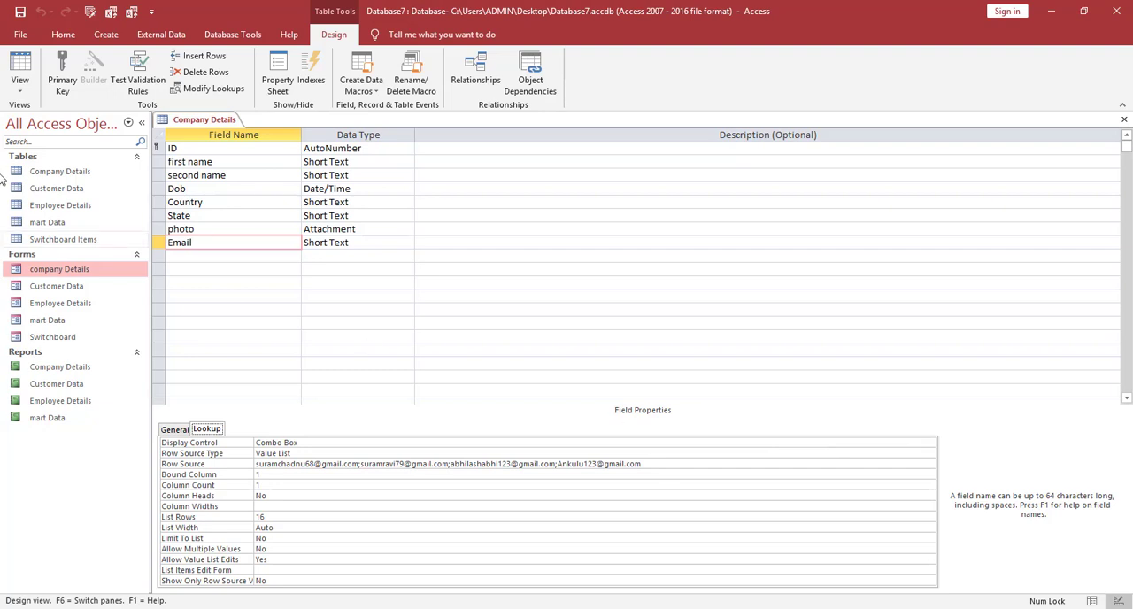
Switch back to Datasheet view and examine the lookup choices offered for the first record's Email field.
{"action": "left_click", "coordinate": [19, 85]}
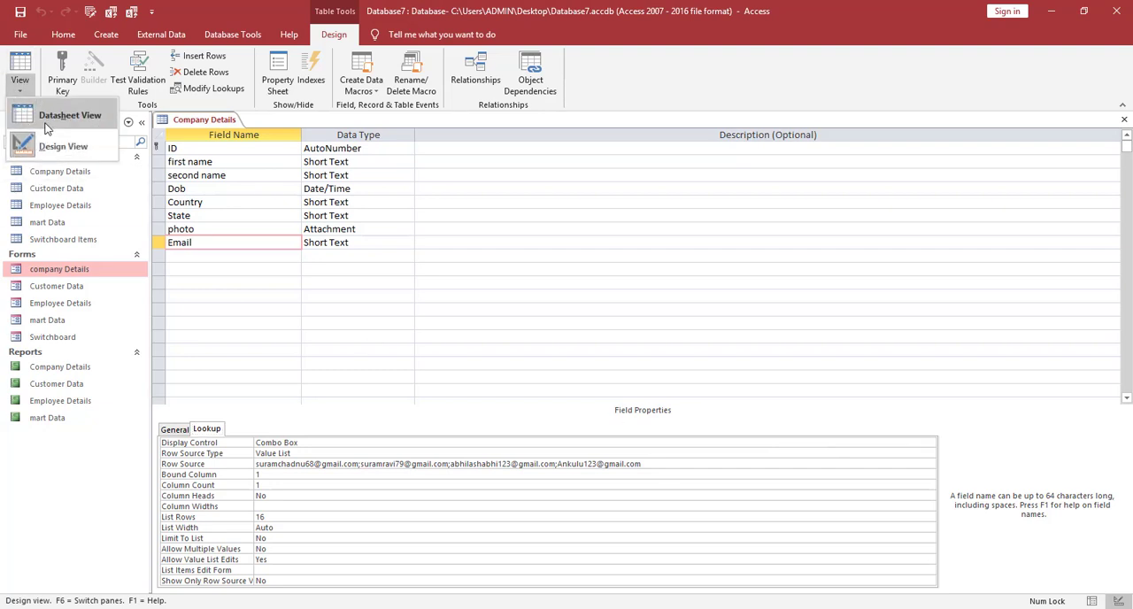
{"action": "left_click", "coordinate": [24, 122]}
{"action": "left_click", "coordinate": [674, 150]}
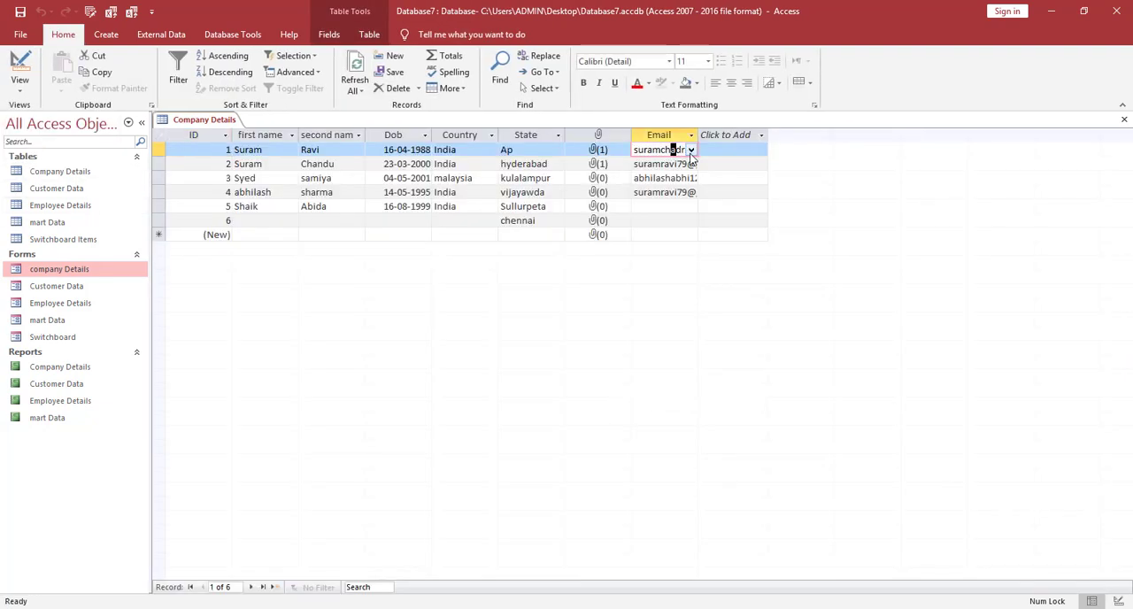
{"action": "left_click", "coordinate": [691, 150]}
{"action": "left_click", "coordinate": [656, 289]}
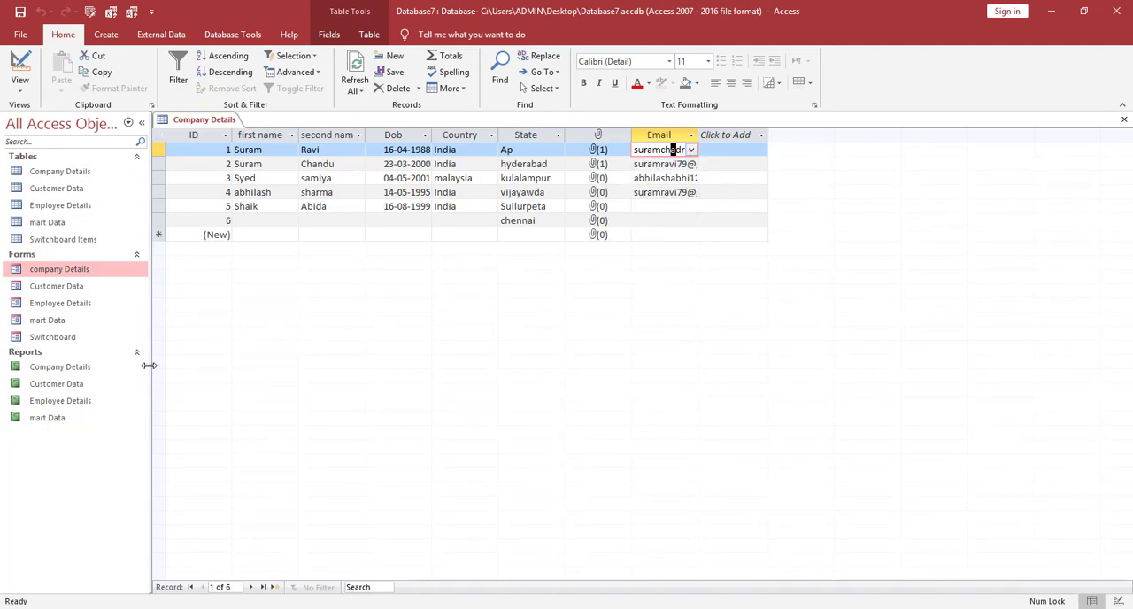